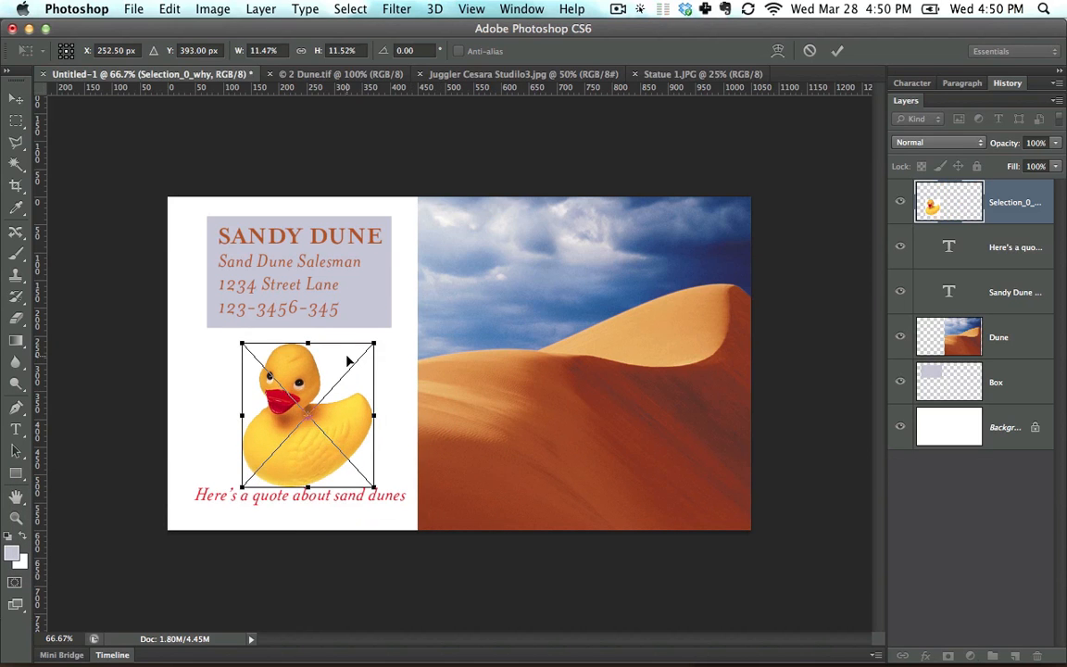
- Commit the placed duck image and move it onto the sky of the dune photo
key(Return)
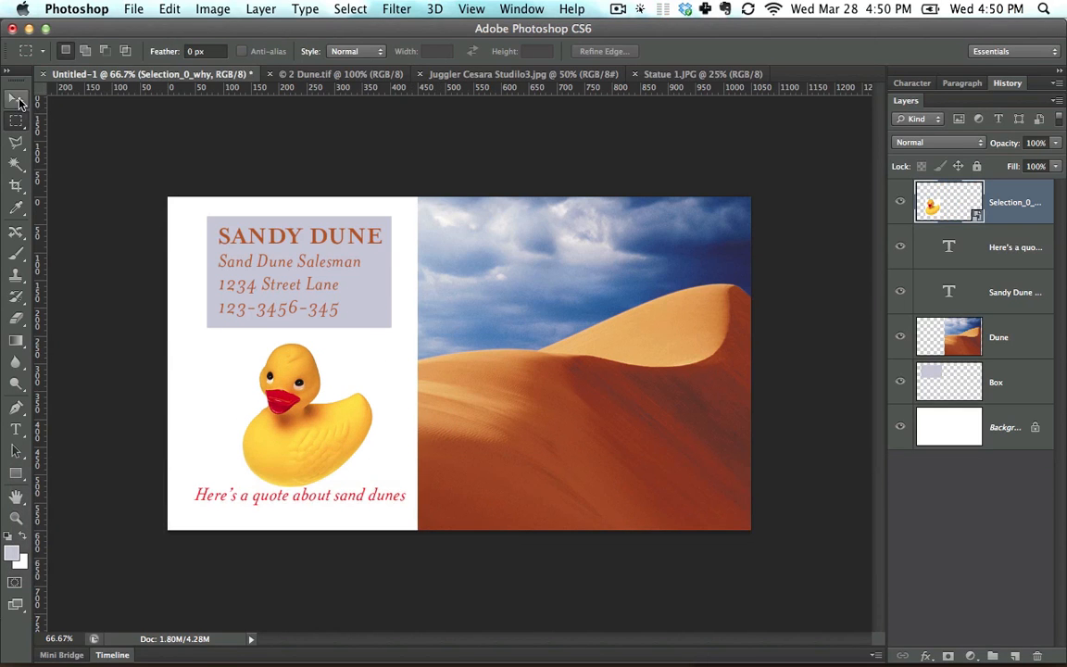
drag(298, 400, 290, 393)
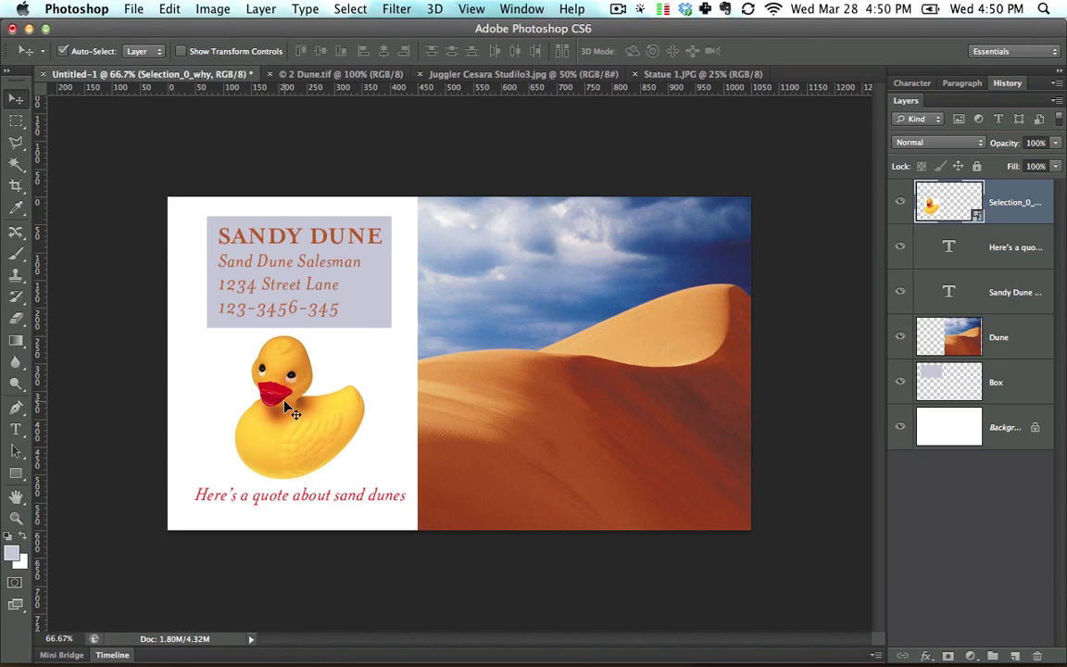
drag(285, 406, 570, 284)
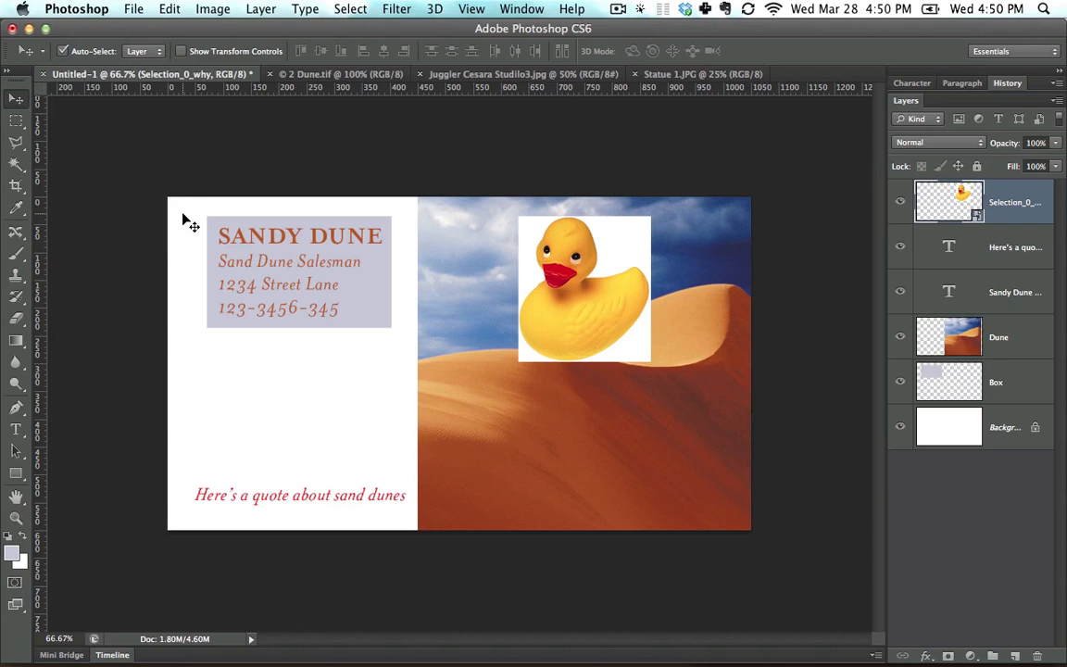
- Copy a rectangular selection around the duck's eyes and beak and paste it as a new layer
click(16, 122)
drag(540, 243, 590, 274)
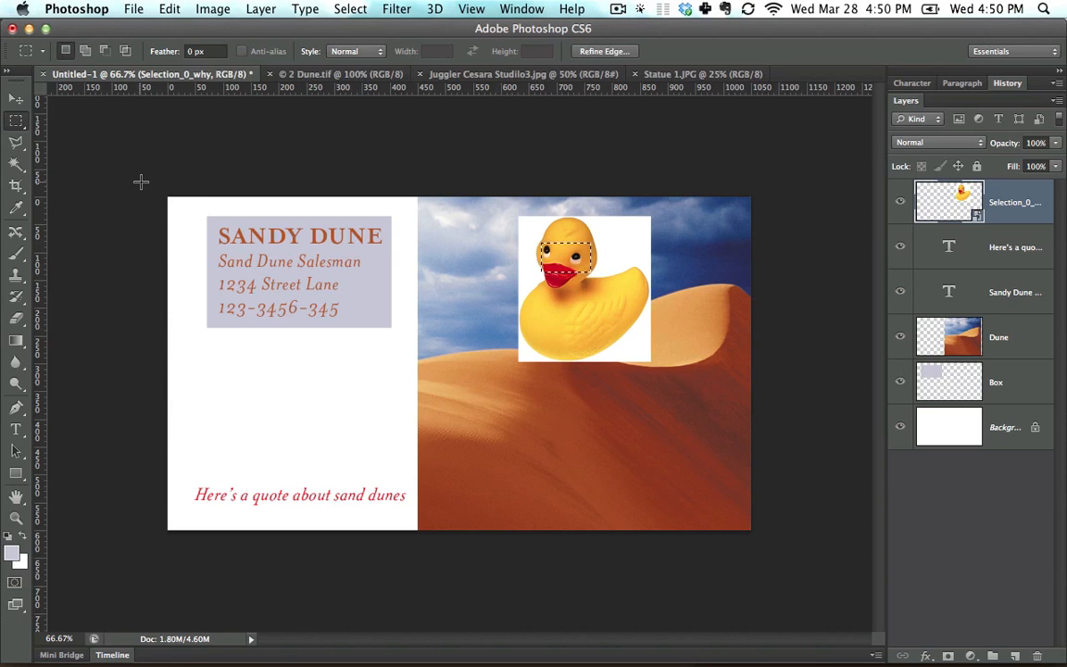
key(super+c)
key(super+v)
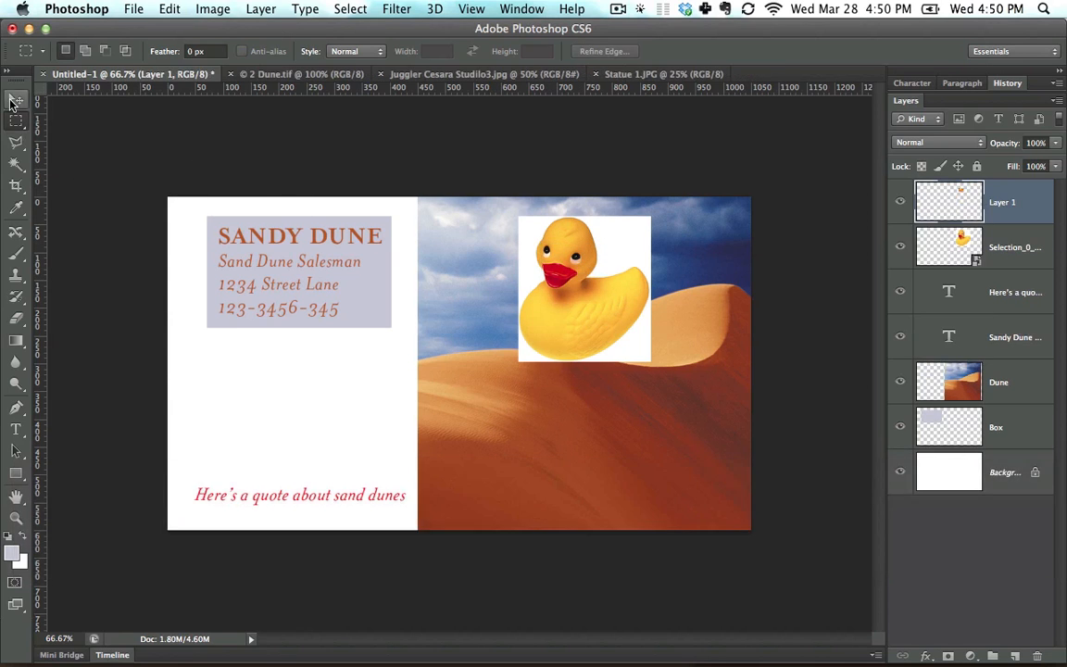
- Move the pasted face patch onto the card's text area, enlarge it with Free Transform, and delete it
click(15, 98)
drag(581, 251, 289, 223)
key(super+t)
key(Return)
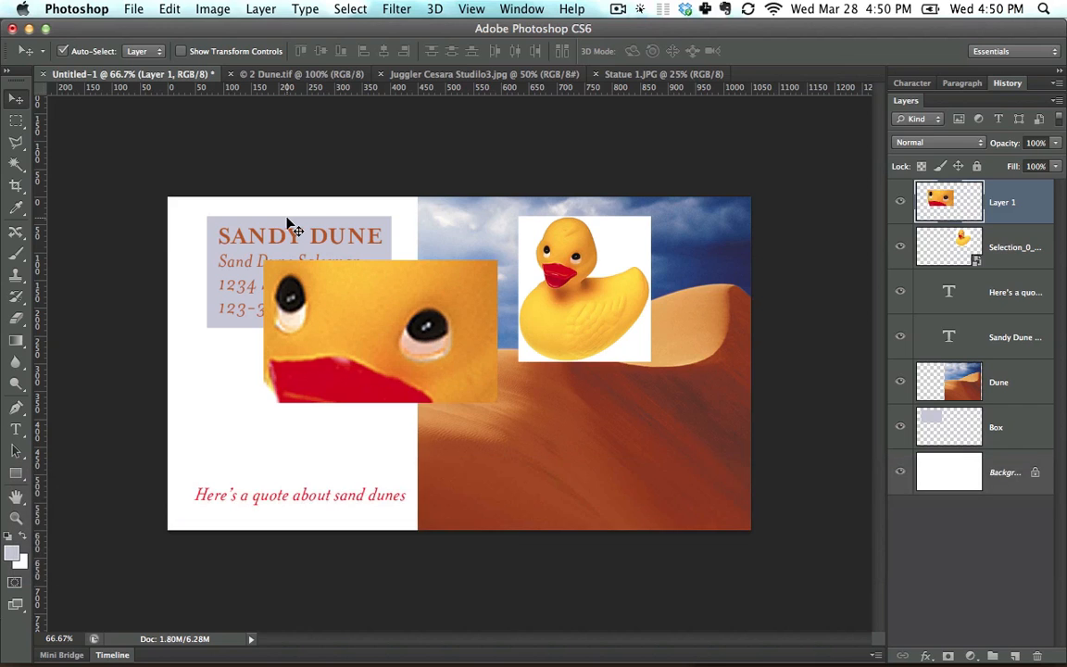
key(BackSpace)
- Move the duck slightly to the left on the dune photo
drag(586, 310, 572, 311)
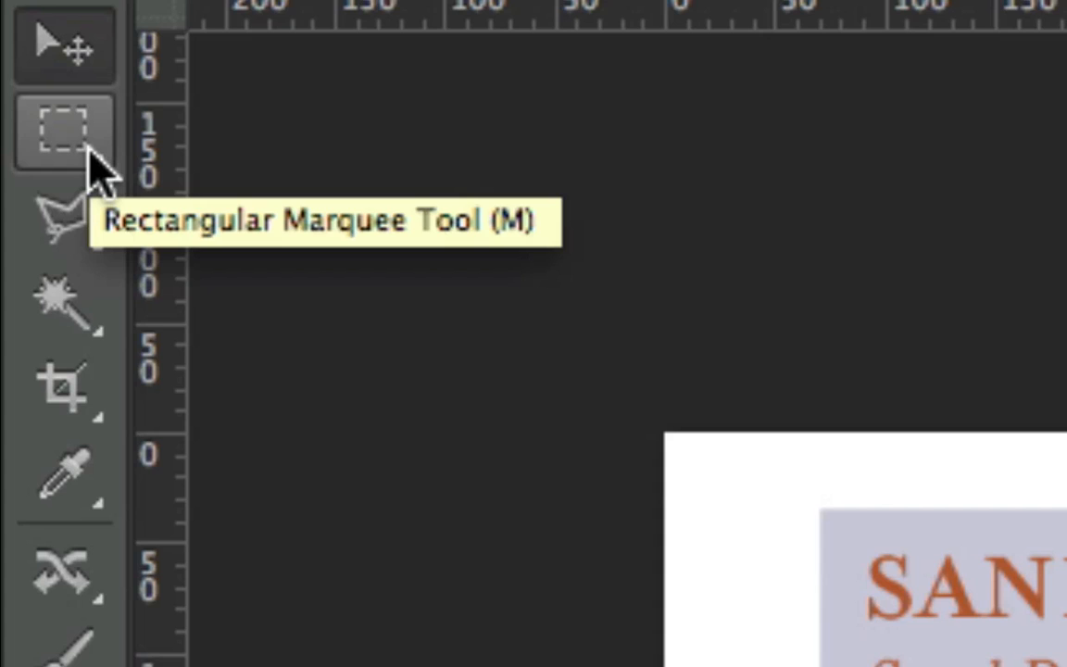
- Look through the marquee tool variants and compare the Quick Selection and Magic Wand tools
click(74, 168)
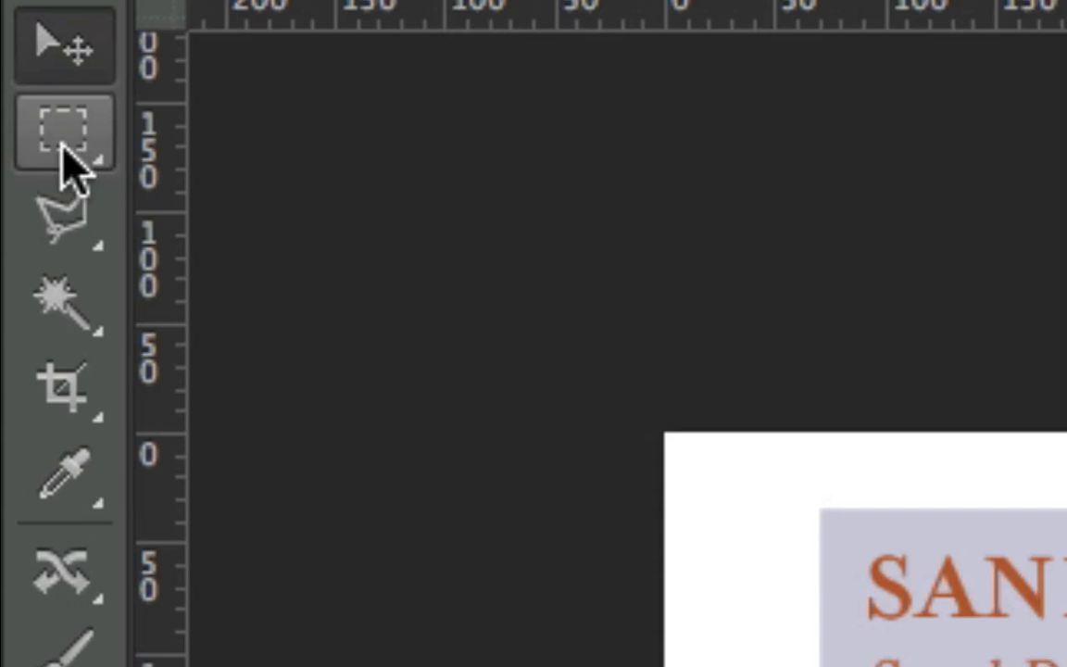
click(59, 143)
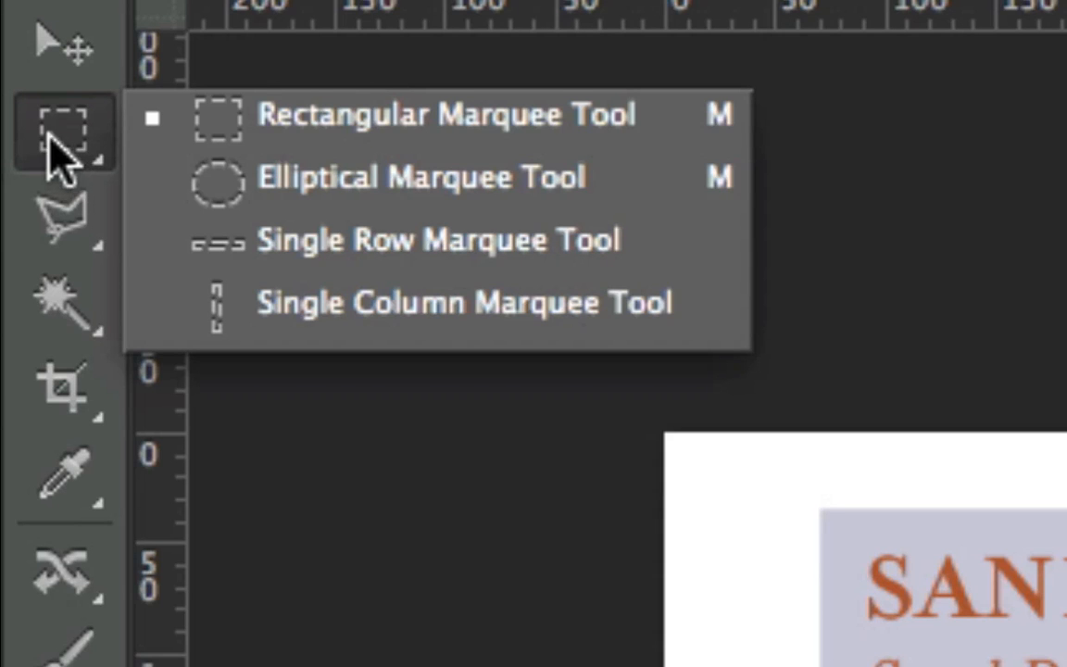
click(45, 132)
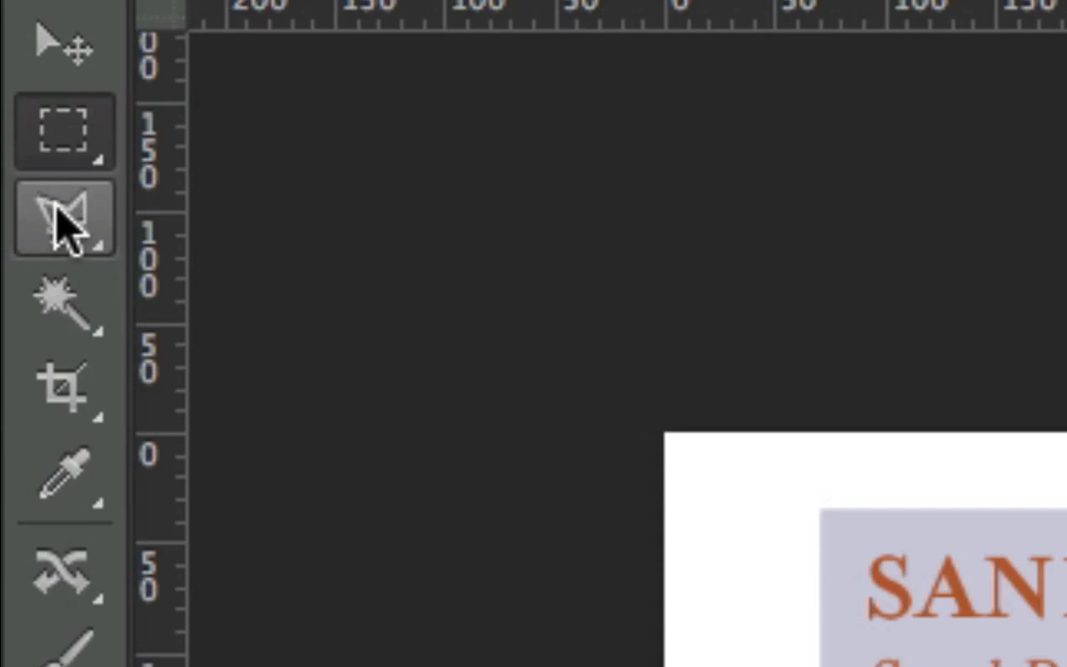
click(64, 322)
click(57, 335)
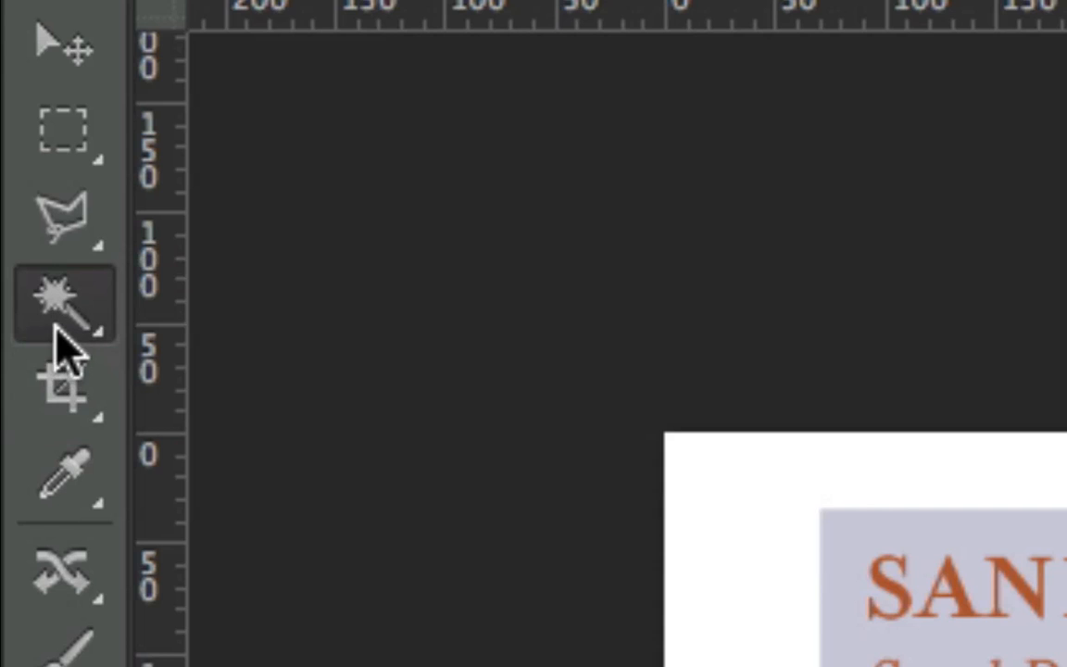
click(58, 331)
click(259, 298)
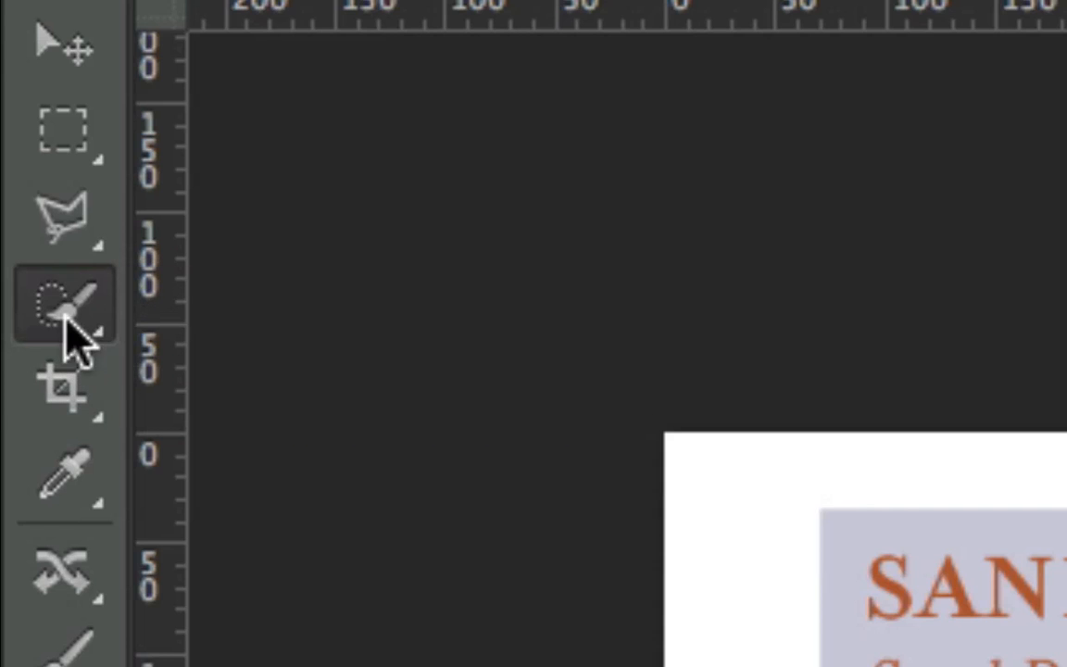
click(69, 324)
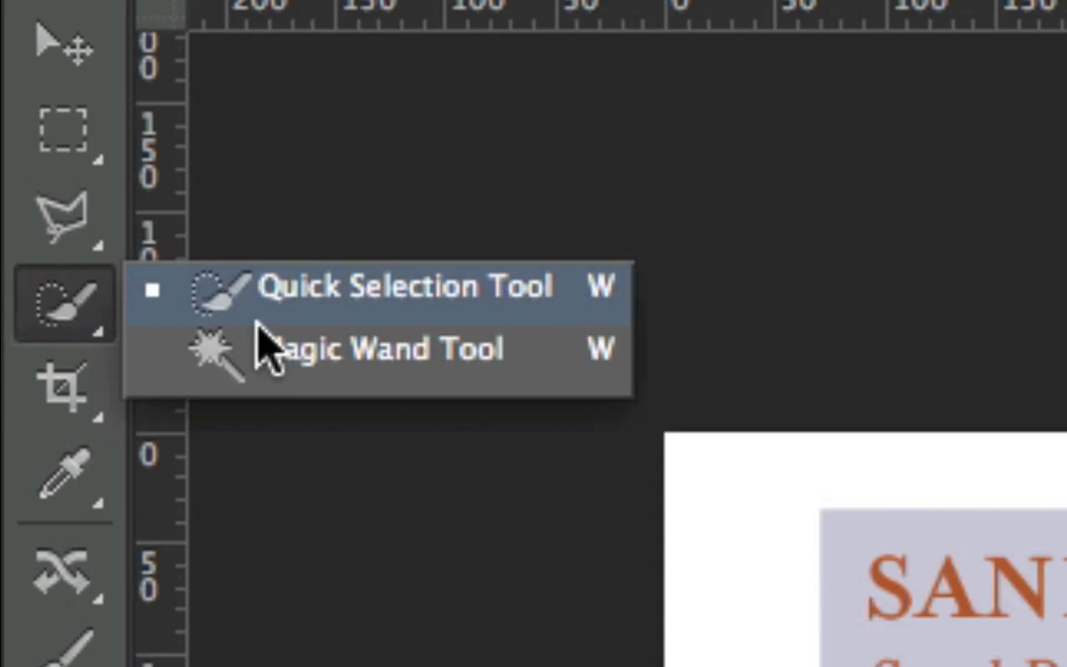
click(278, 361)
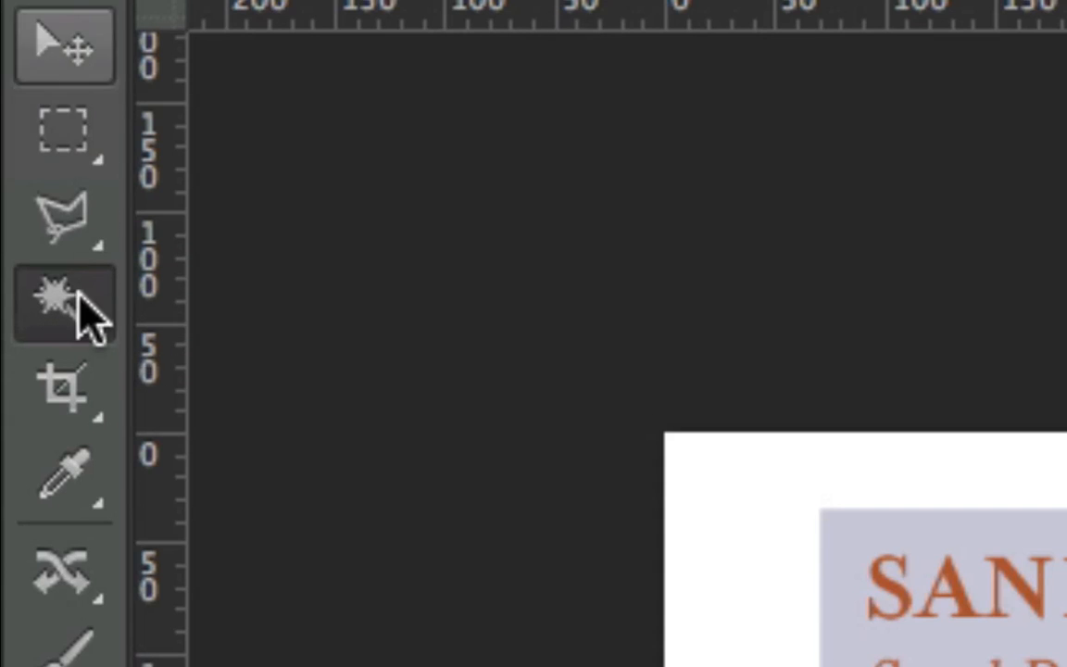
- Draw a rectangular marquee selection across the duck's head and clear it
click(78, 153)
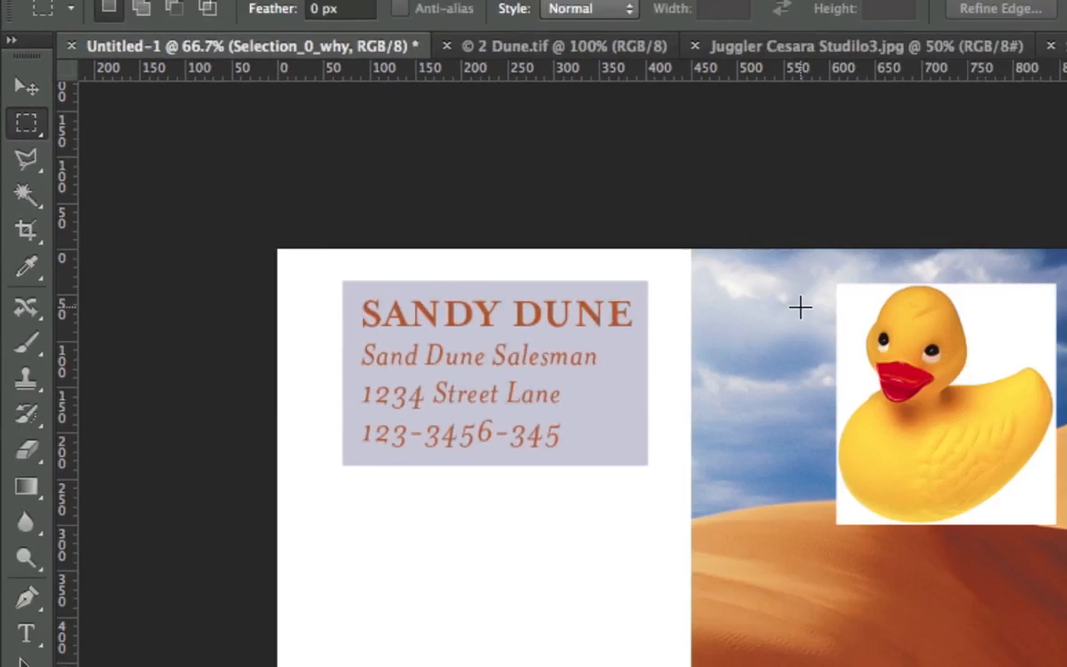
drag(483, 232, 593, 297)
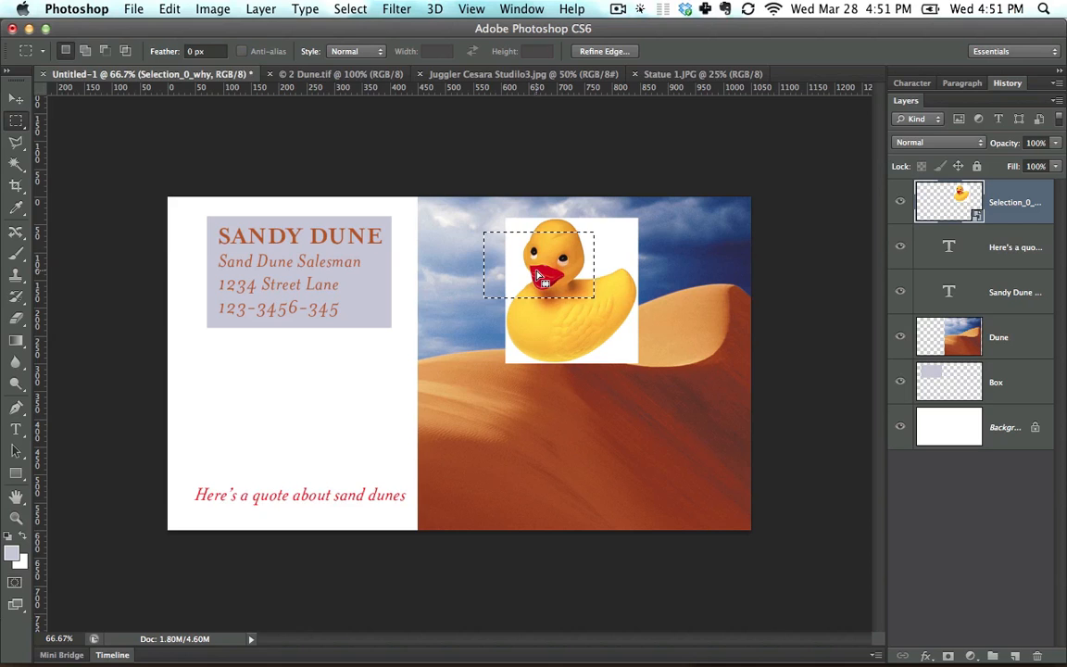
click(444, 267)
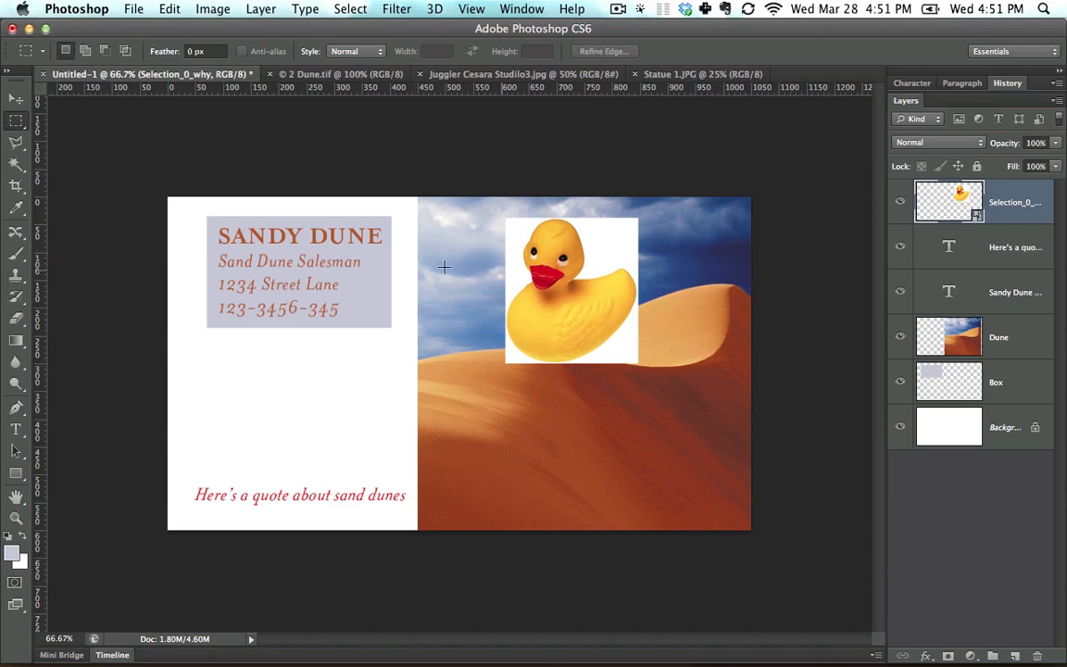
- Select the white background around the duck with the Magic Wand at tolerance 32, inspect the selection up close and clear it
click(15, 145)
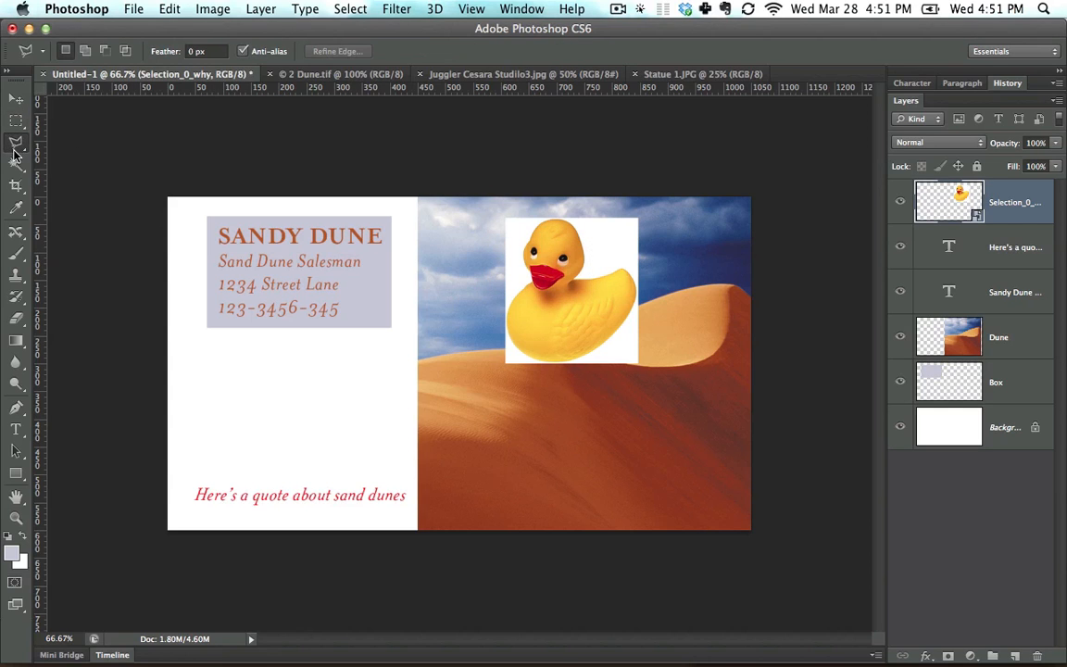
click(15, 165)
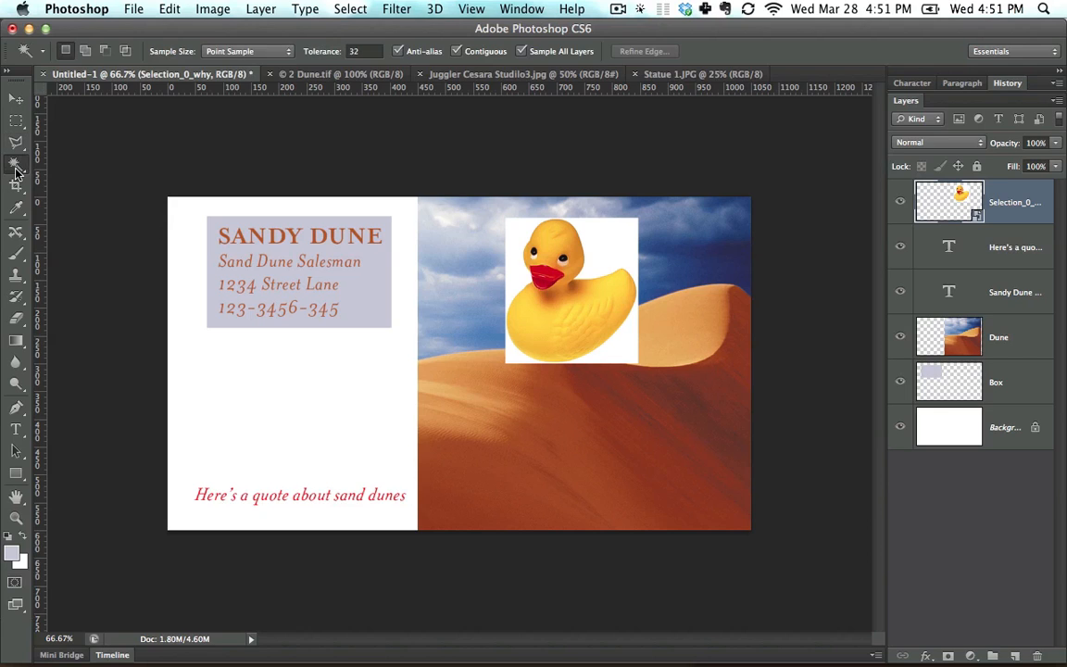
click(600, 246)
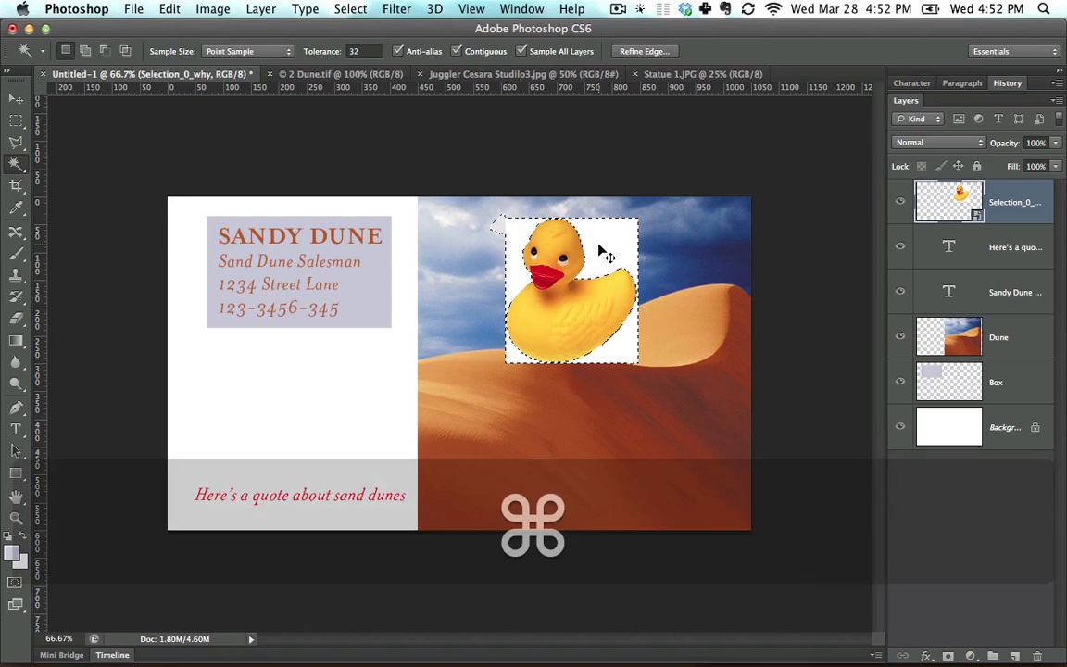
key(super+equal)
key(super+equal)
key(space)
drag(667, 226, 317, 450)
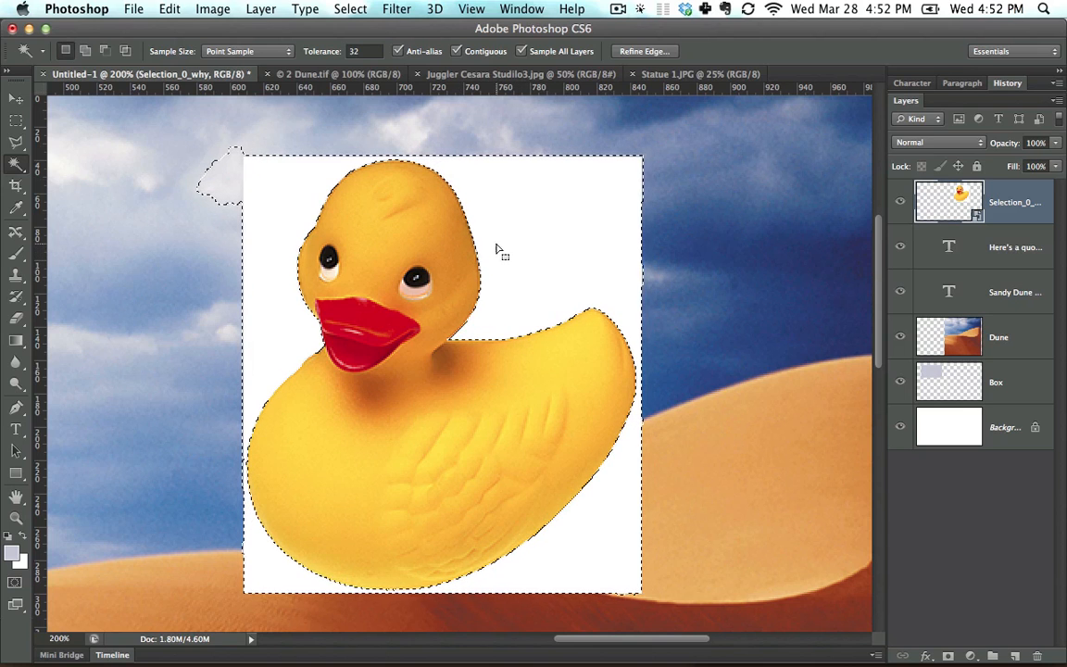
key(super+d)
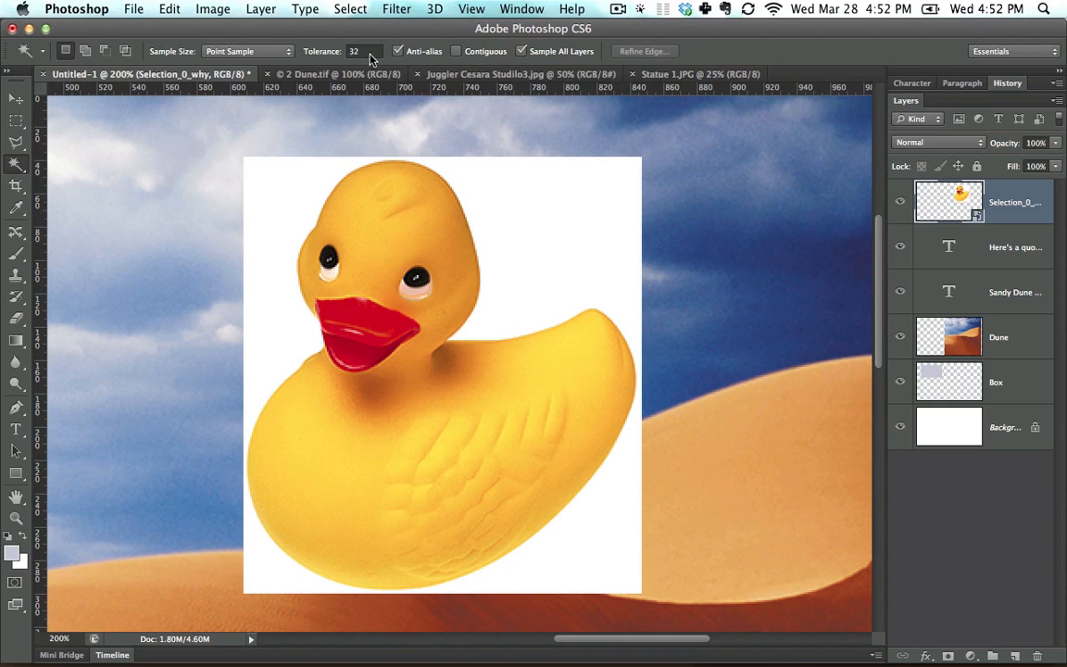
- Set the Magic Wand tolerance to 60, select the white around the duck with Contiguous off, and check how far the selection spreads
click(318, 46)
text(60)
key(Return)
click(578, 227)
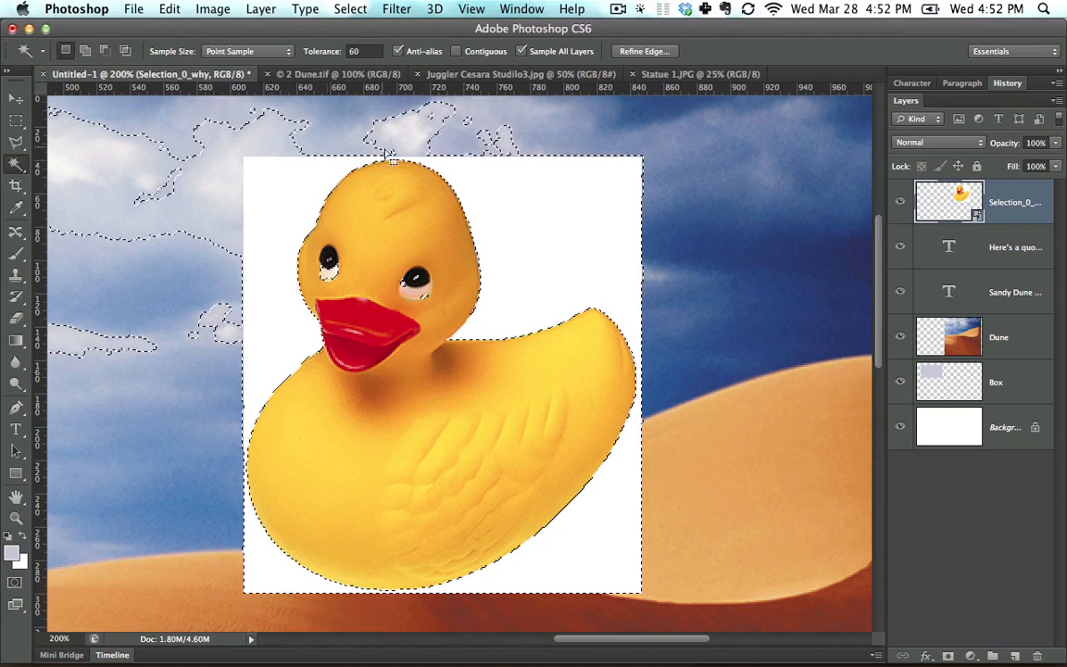
key(super+minus)
key(super+minus)
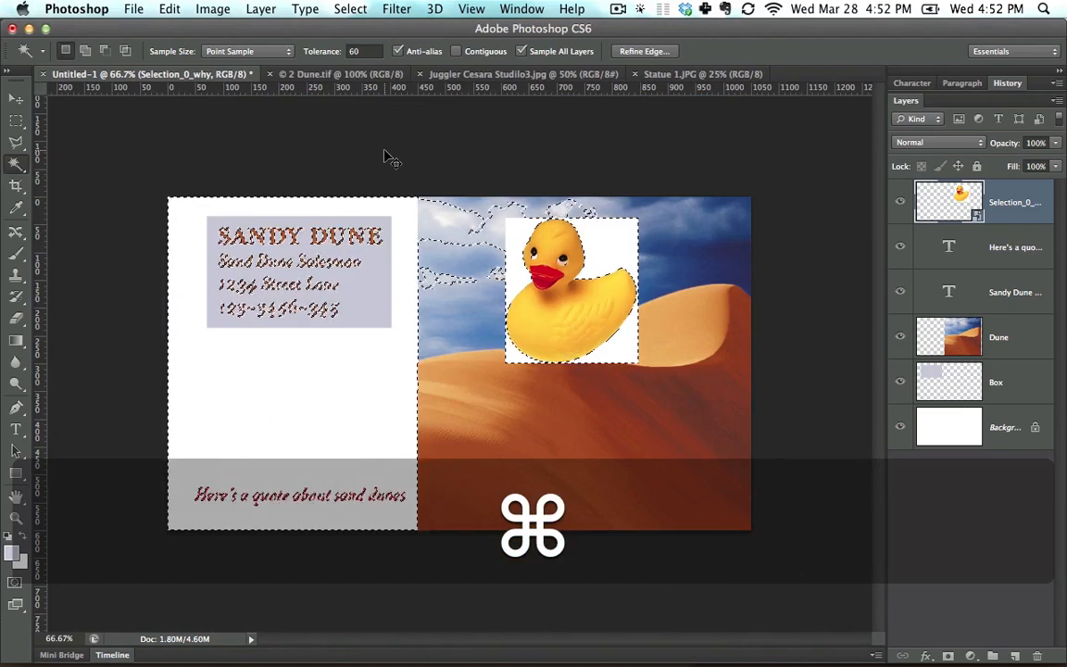
key(super+equal)
key(super+equal)
key(space)
drag(501, 178, 204, 445)
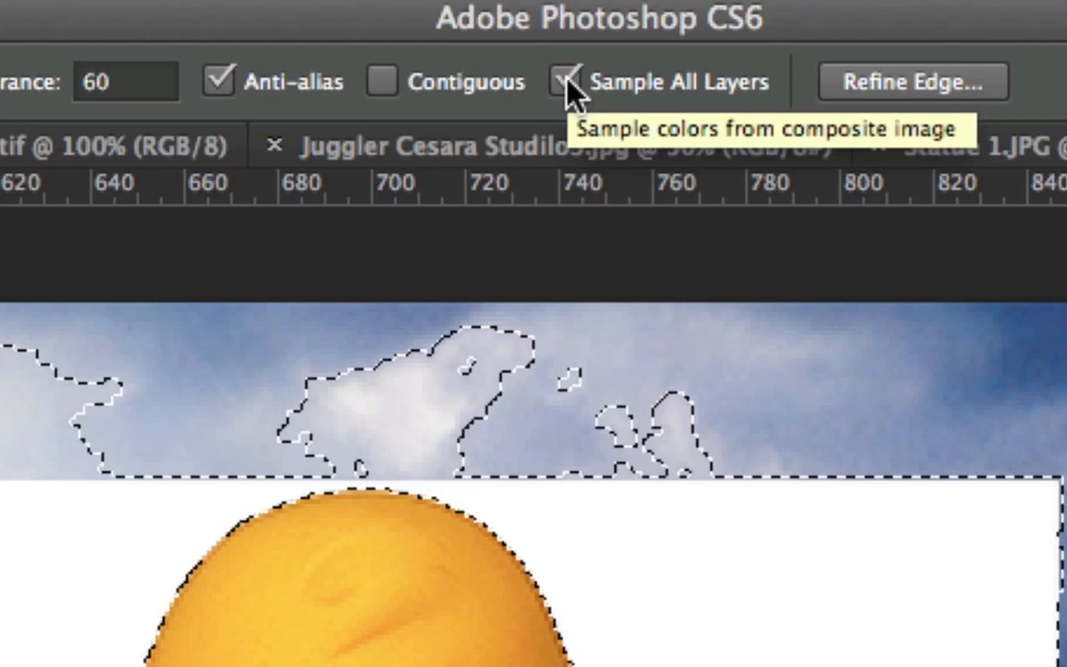
- Turn off Sample All Layers and reselect the white background on the duck's layer only
click(567, 82)
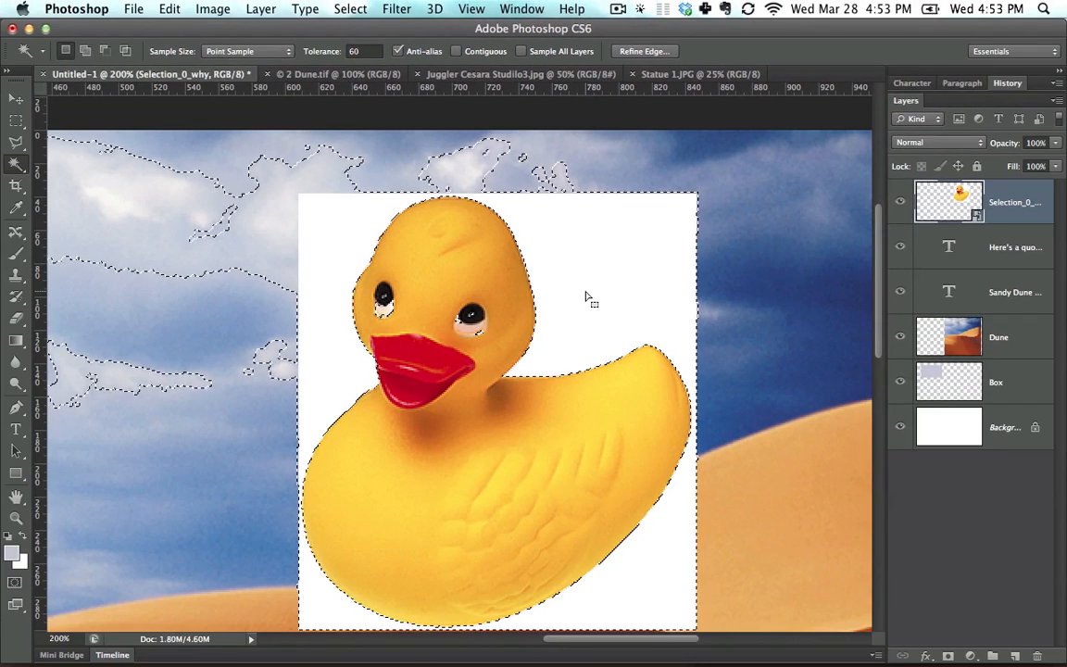
key(super+d)
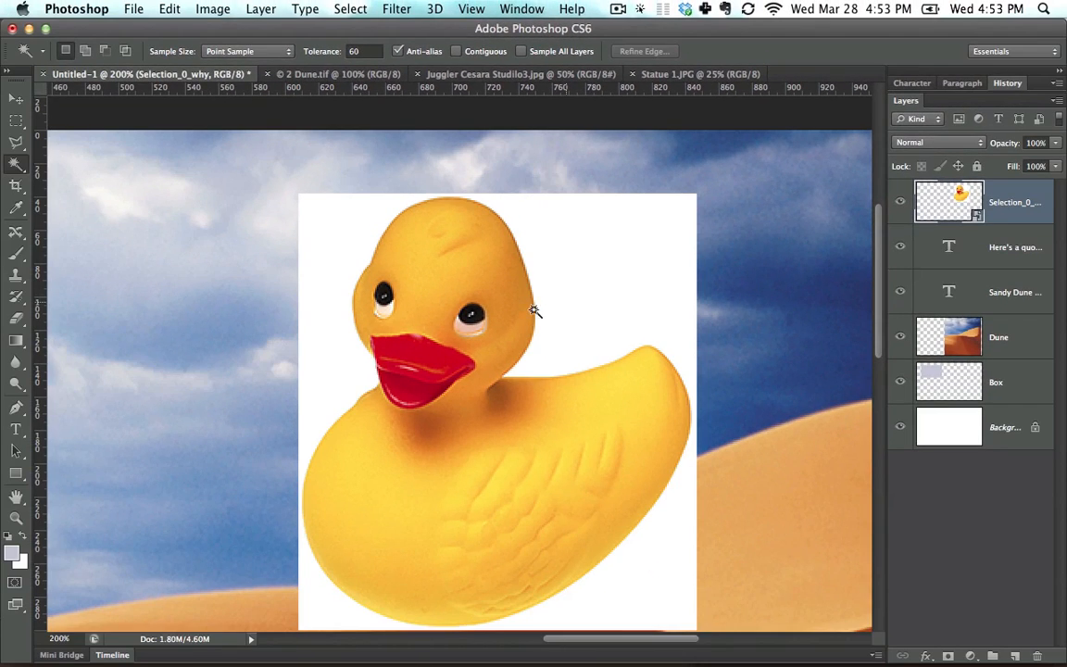
click(570, 242)
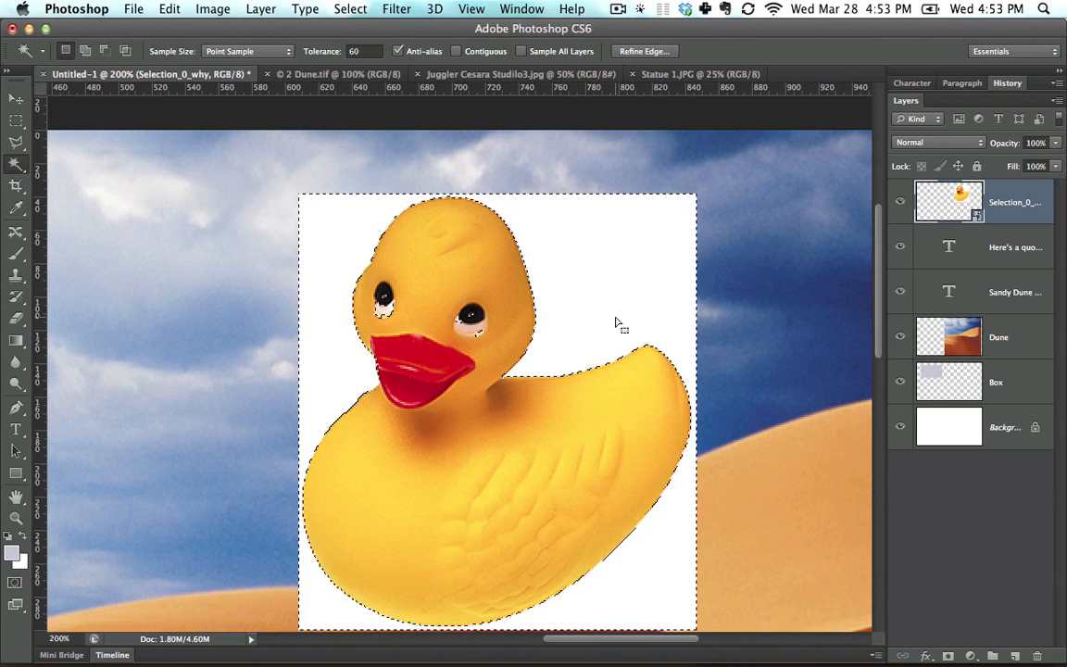
- Try to delete the selected white background, then rasterize the duck's smart object layer
key(Delete)
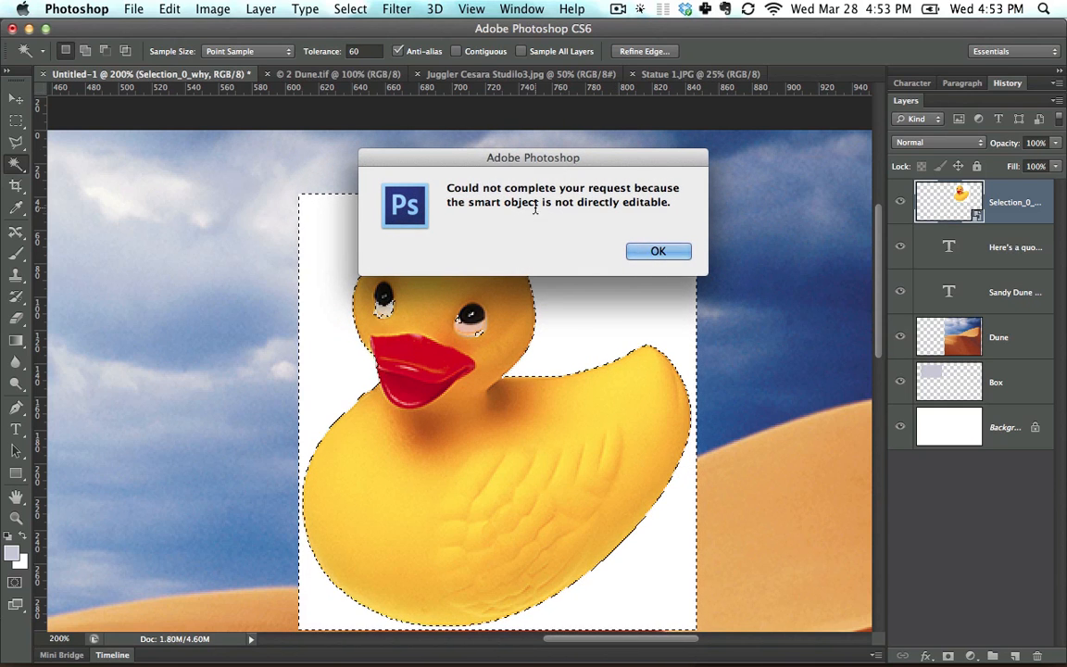
click(658, 253)
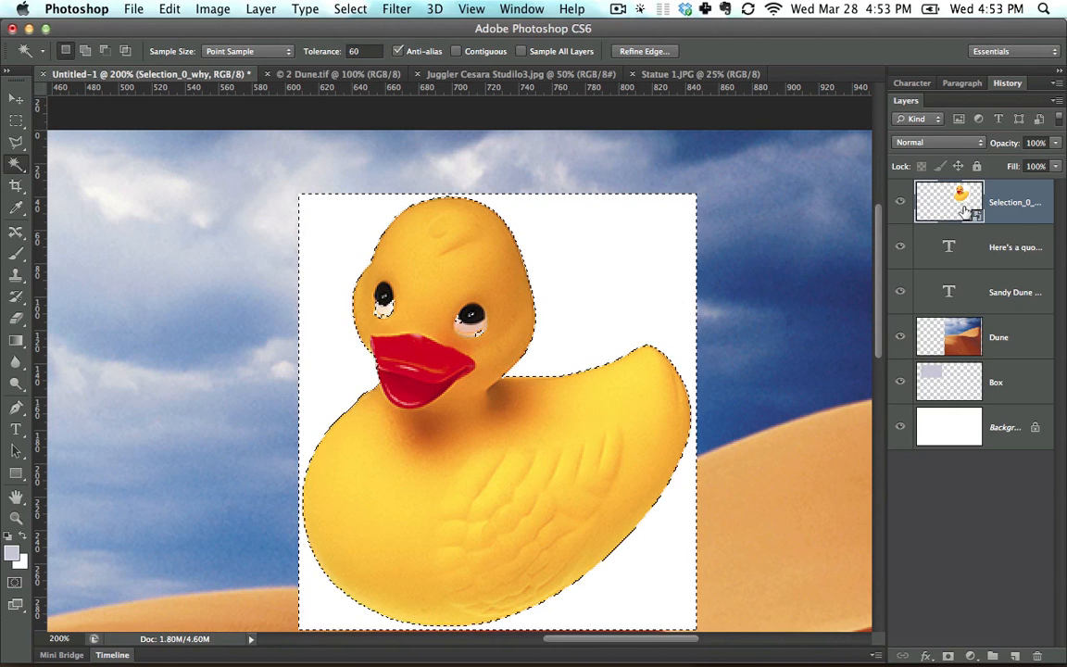
right_click(1018, 222)
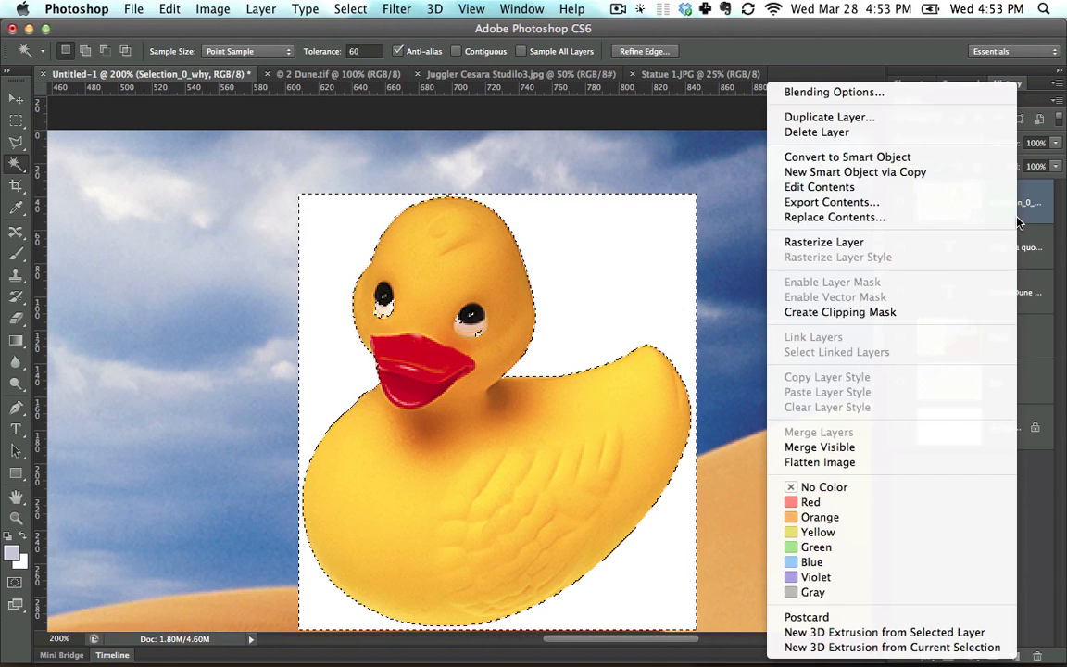
click(957, 247)
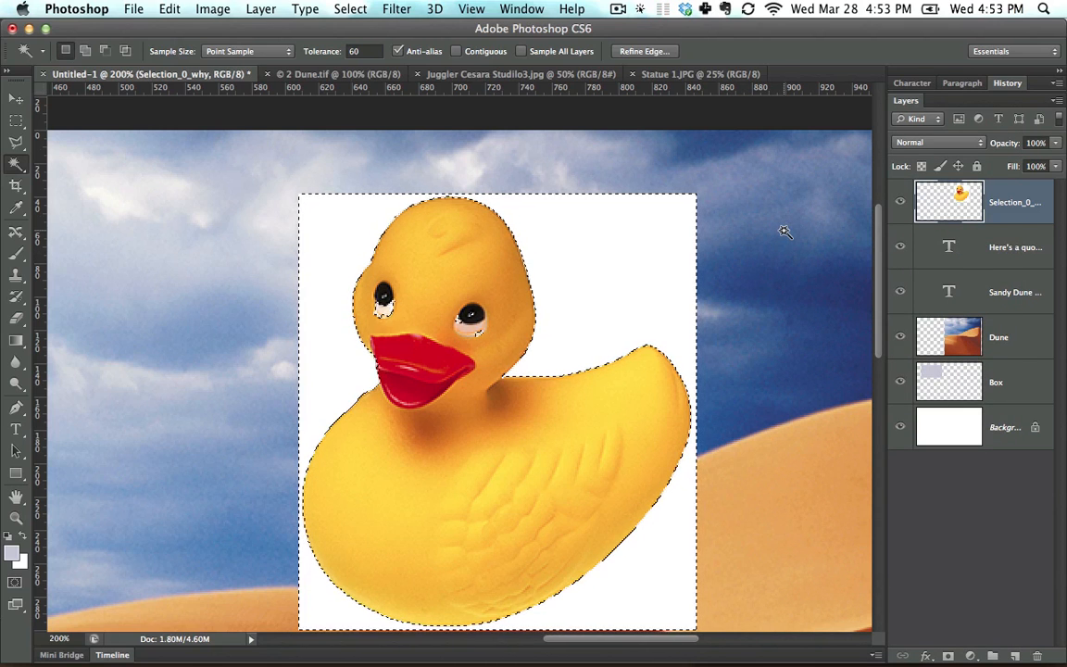
- Delete the selected white areas from the duck's layer and deselect, then undo the deletion
key(BackSpace)
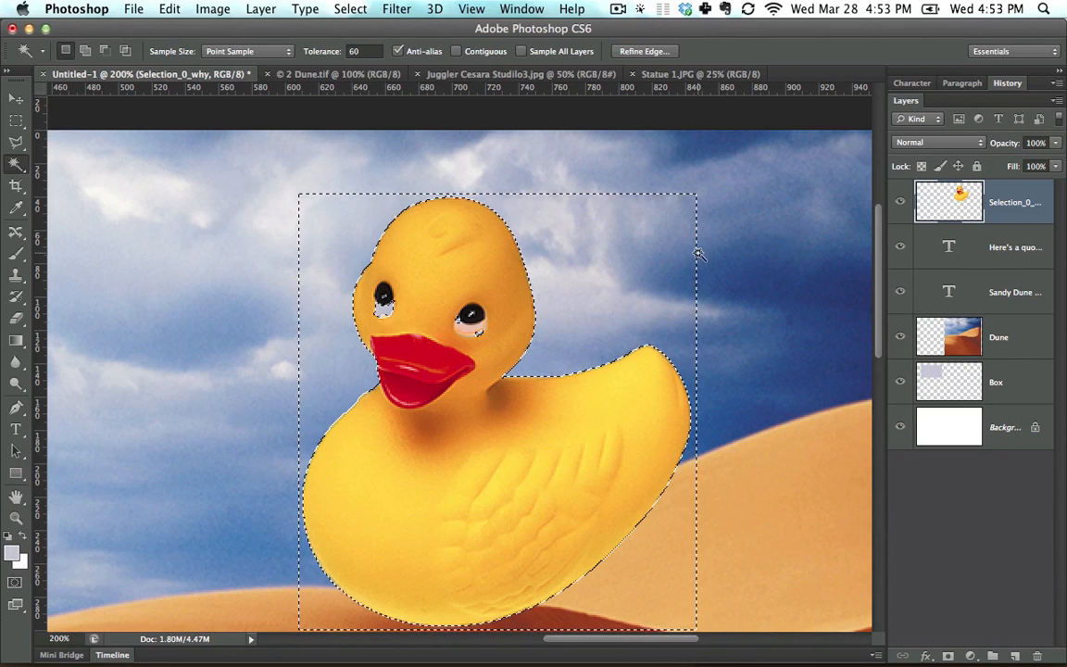
key(super+d)
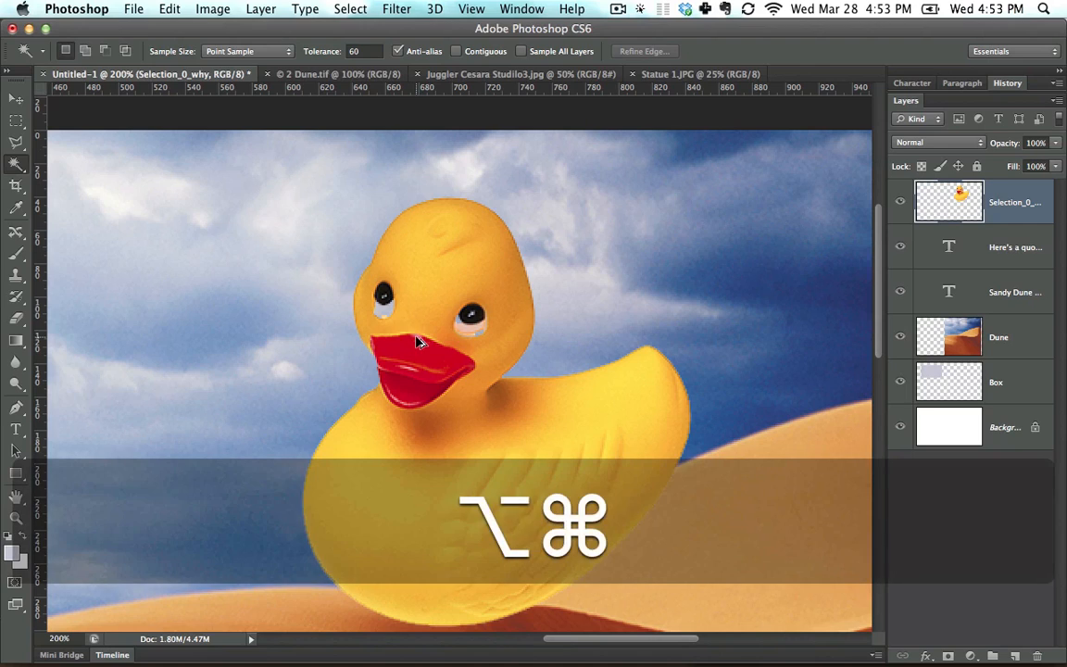
key(alt+super+z)
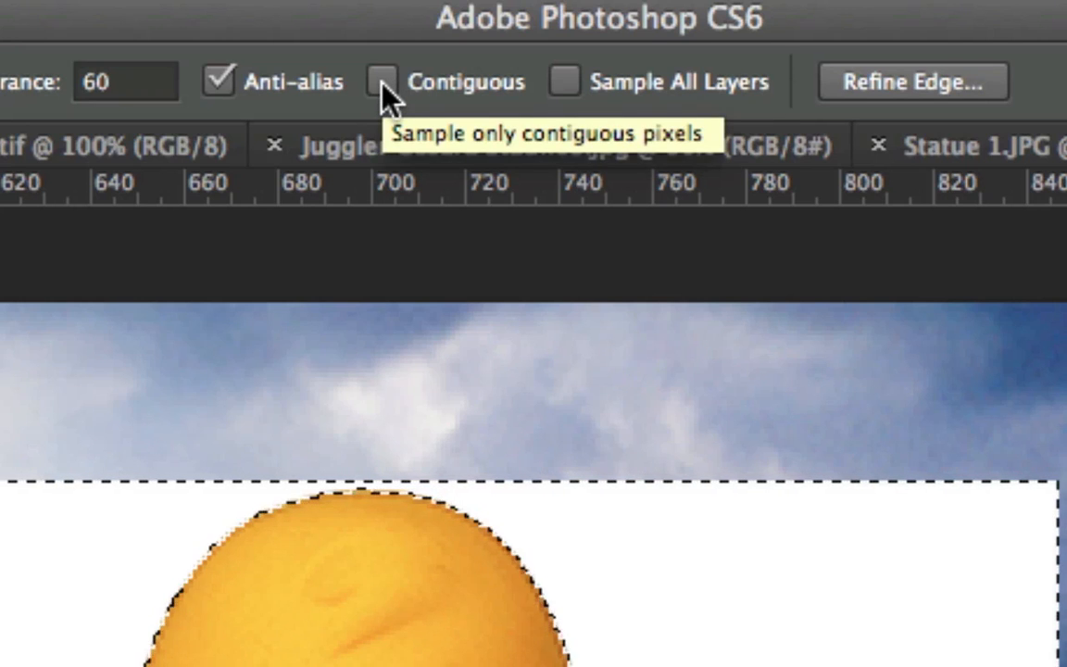
- Turn on Contiguous for the Magic Wand, reselect only the white surrounding the duck, delete it, and deselect
click(381, 82)
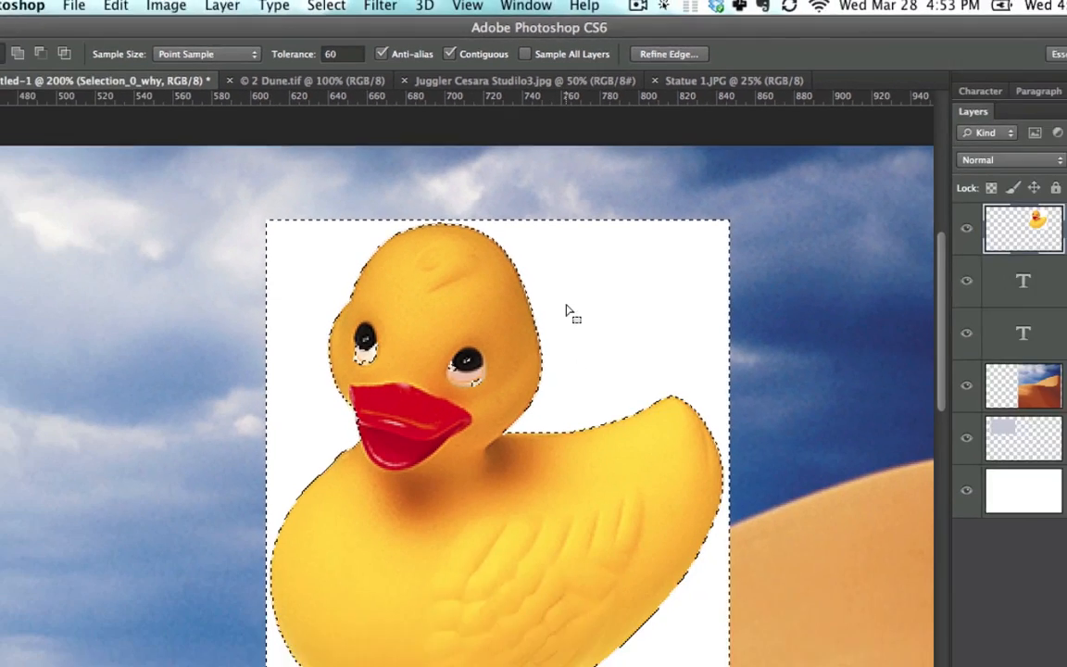
key(super+d)
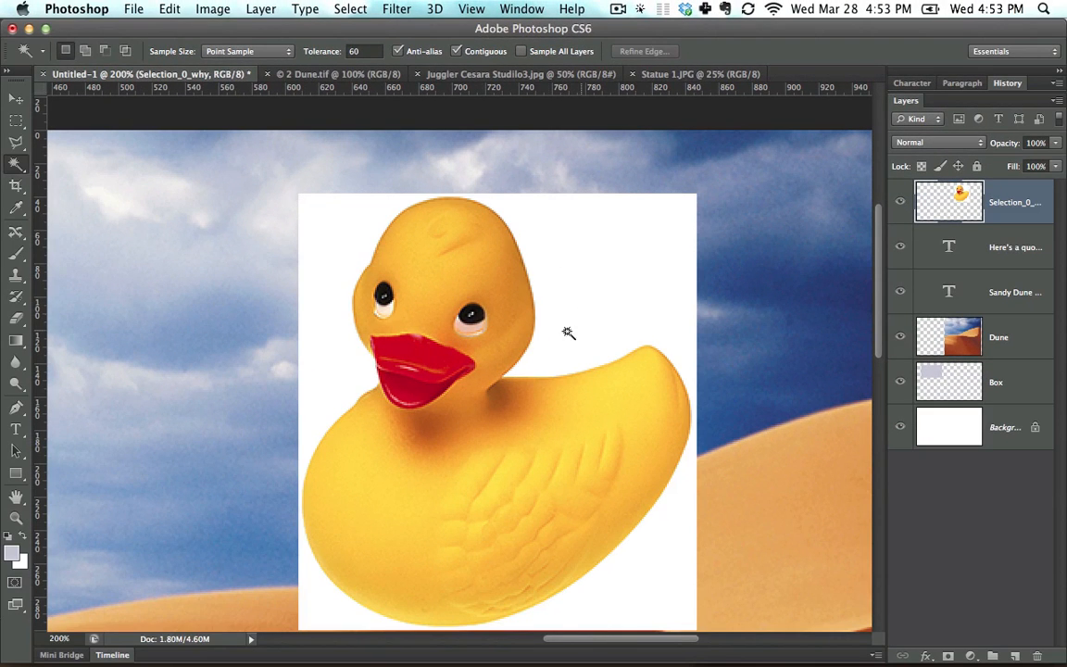
click(601, 274)
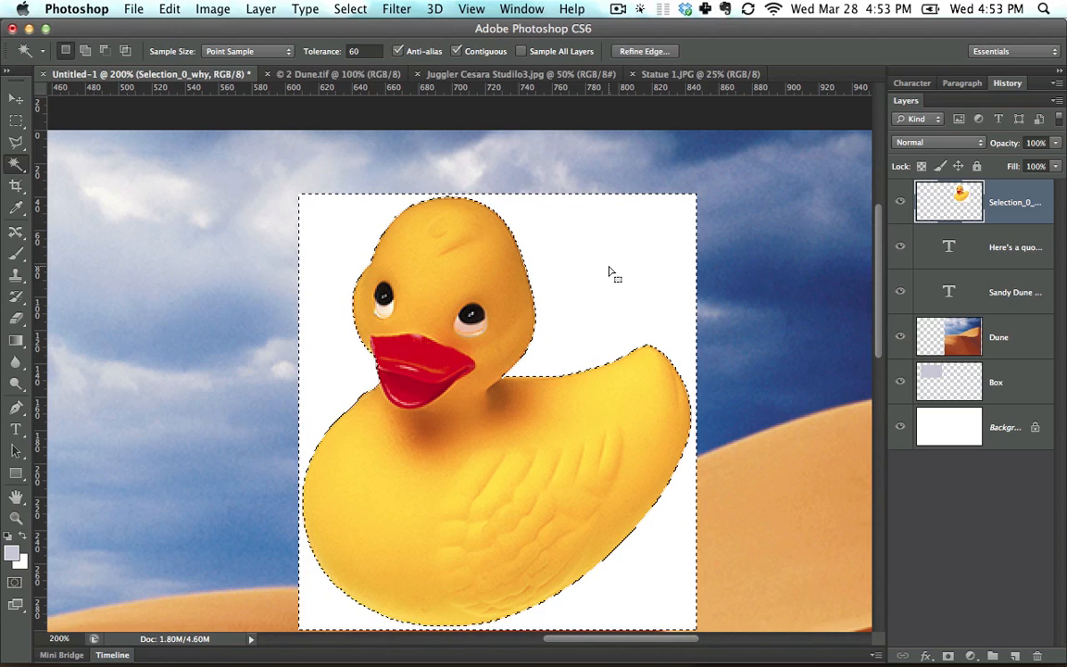
key(BackSpace)
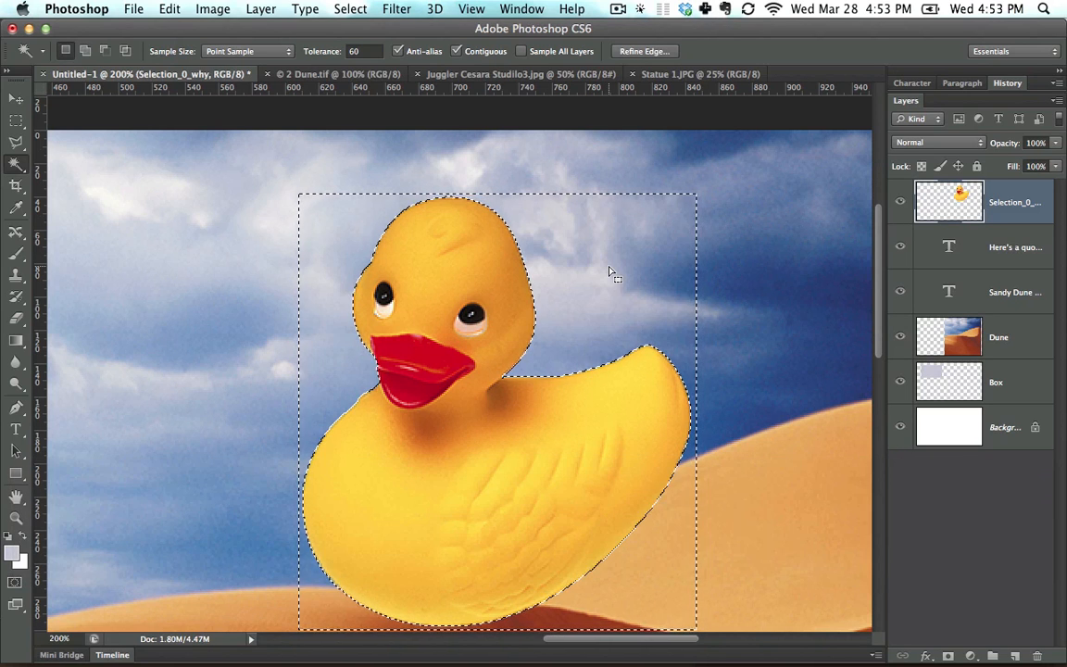
key(super+d)
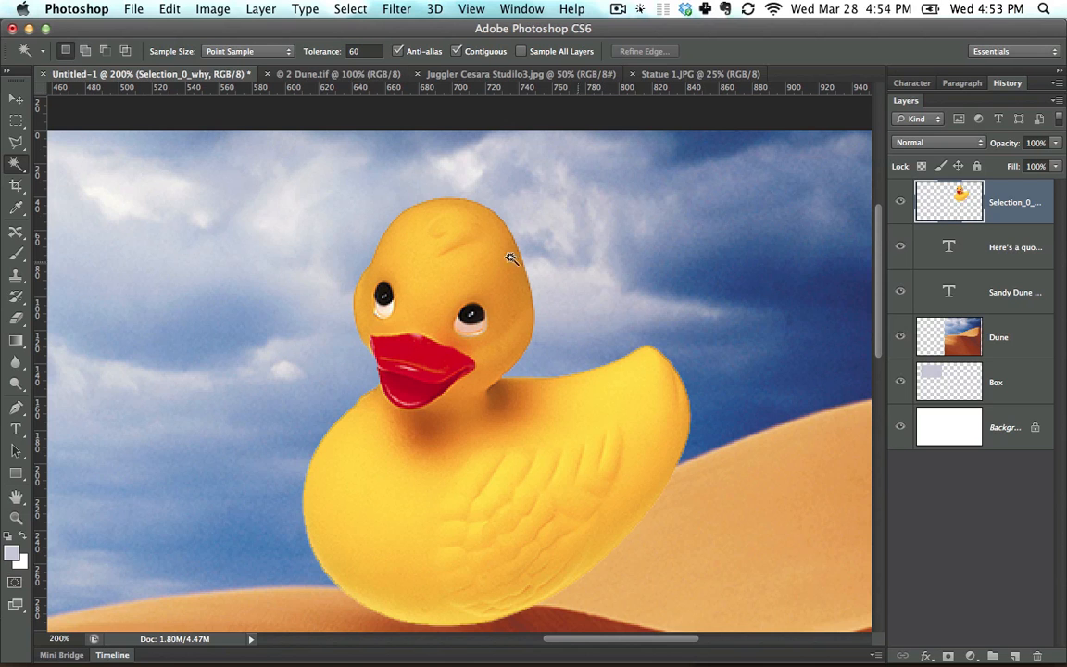
- Move the cut-out duck slightly up and to the left over the dune photo
click(16, 99)
key(super+minus)
key(super+minus)
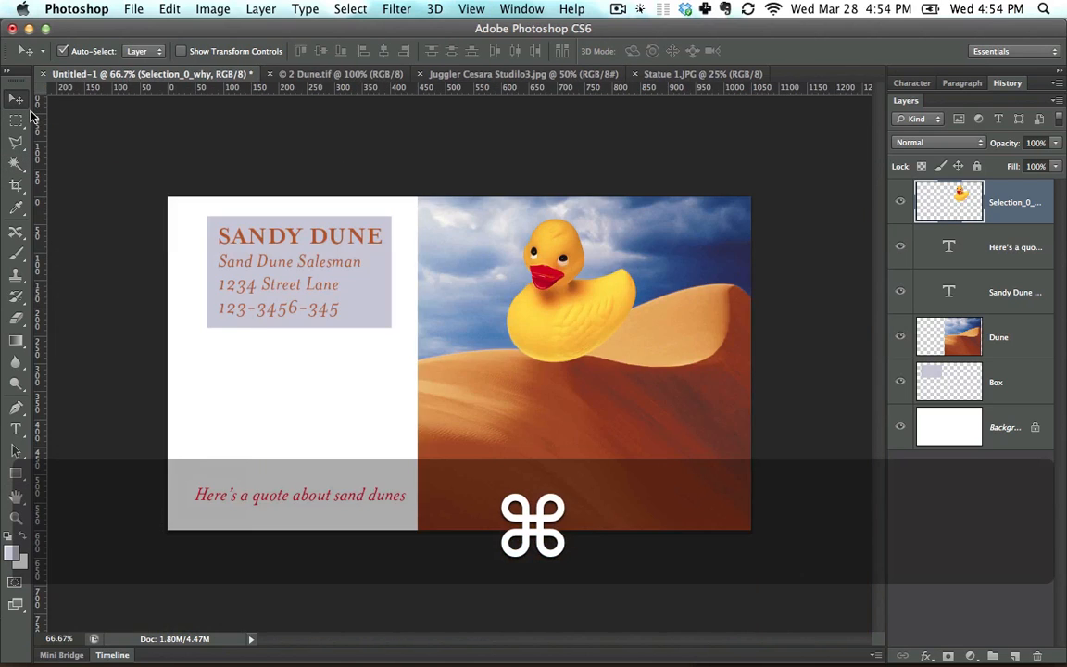
key(super+equal)
mouse_move(560, 277)
mouse_down()
mouse_move(548, 227)
mouse_move(553, 270)
mouse_up()
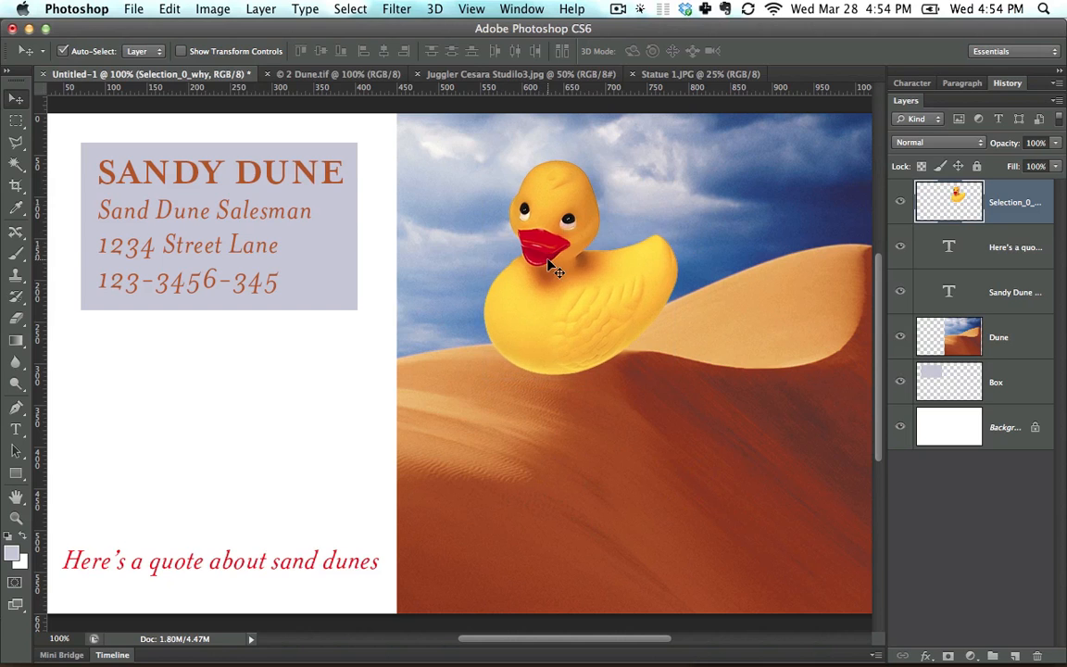
- Try a Magic Wand selection on the duck's yellow body at tolerance 60, and deselect it
click(20, 169)
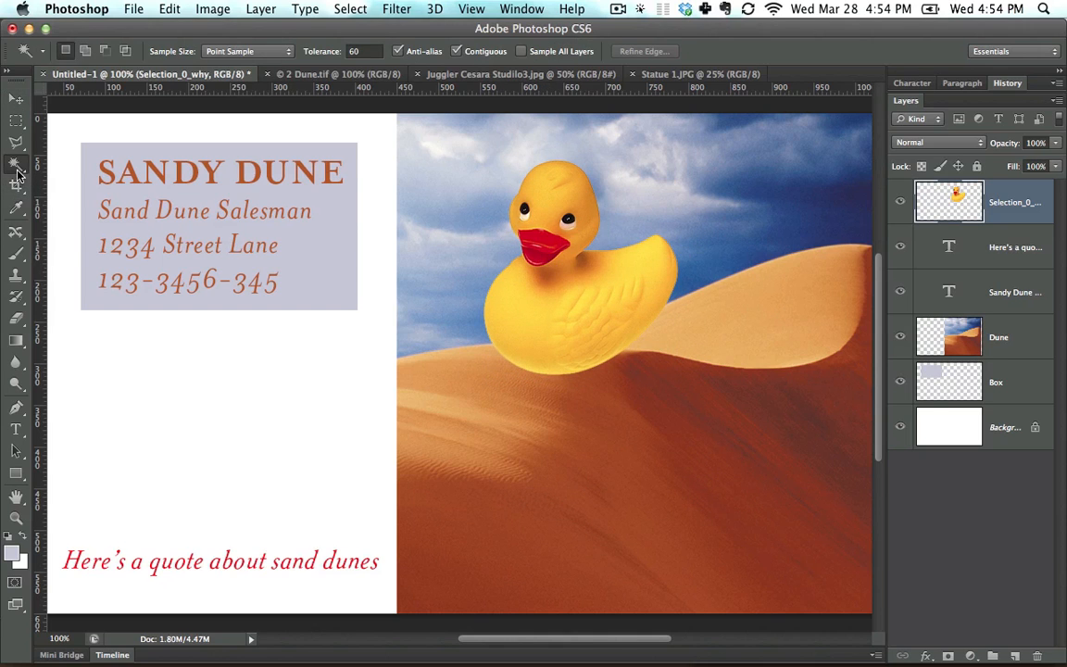
click(597, 304)
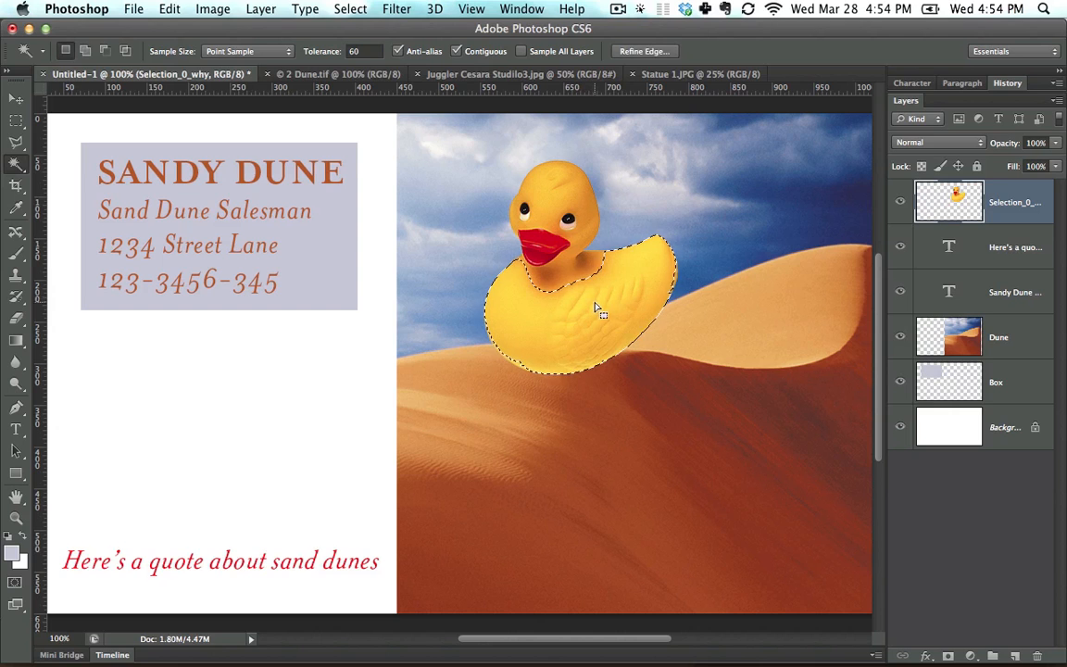
key(super+d)
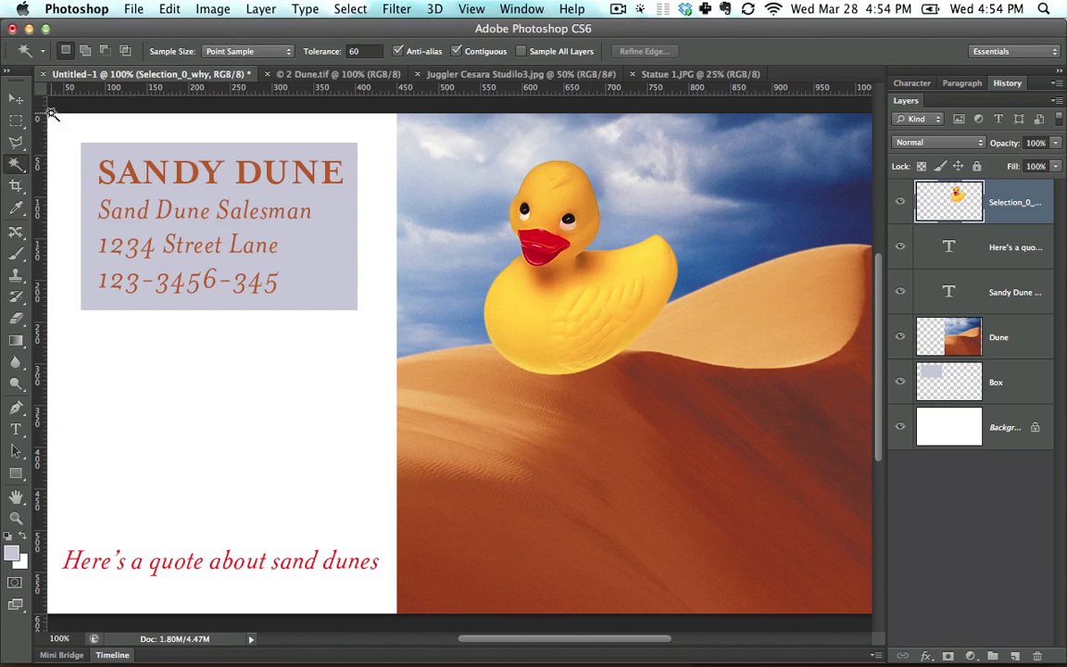
- Move the duck to the right and slightly up so it sits across the dune crest
click(17, 97)
drag(569, 217, 676, 203)
- Draw a rectangular marquee selection from the duck's lower body across the dune below it, and deselect it
click(16, 120)
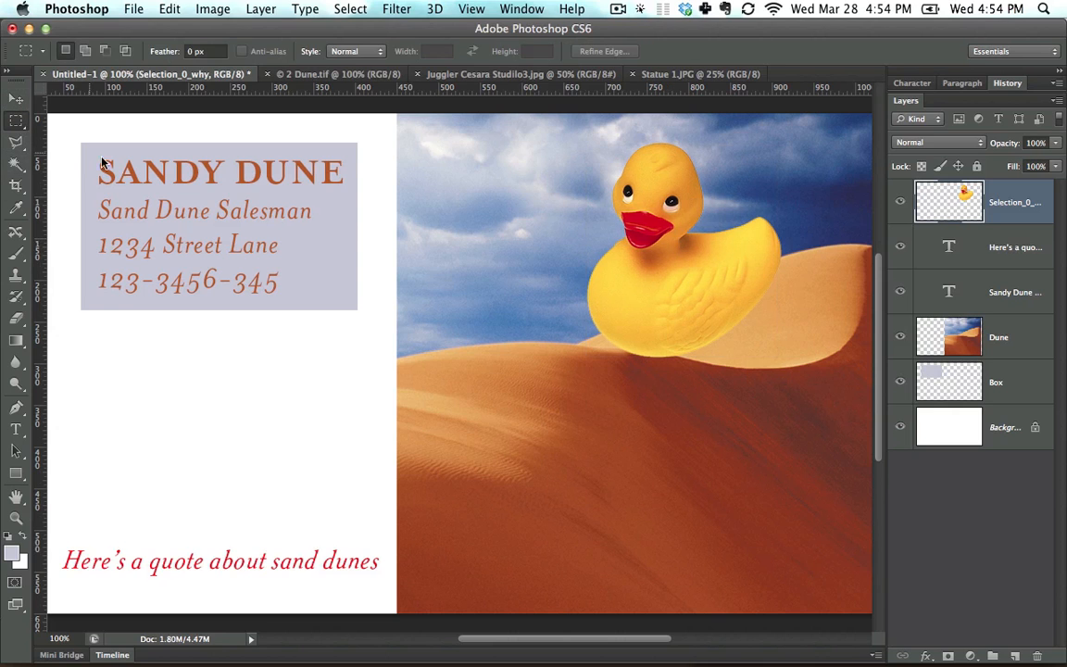
drag(574, 337, 853, 451)
key(super+d)
- Select the repositioned duck's yellow body with the Magic Wand, and clear the selection
click(16, 164)
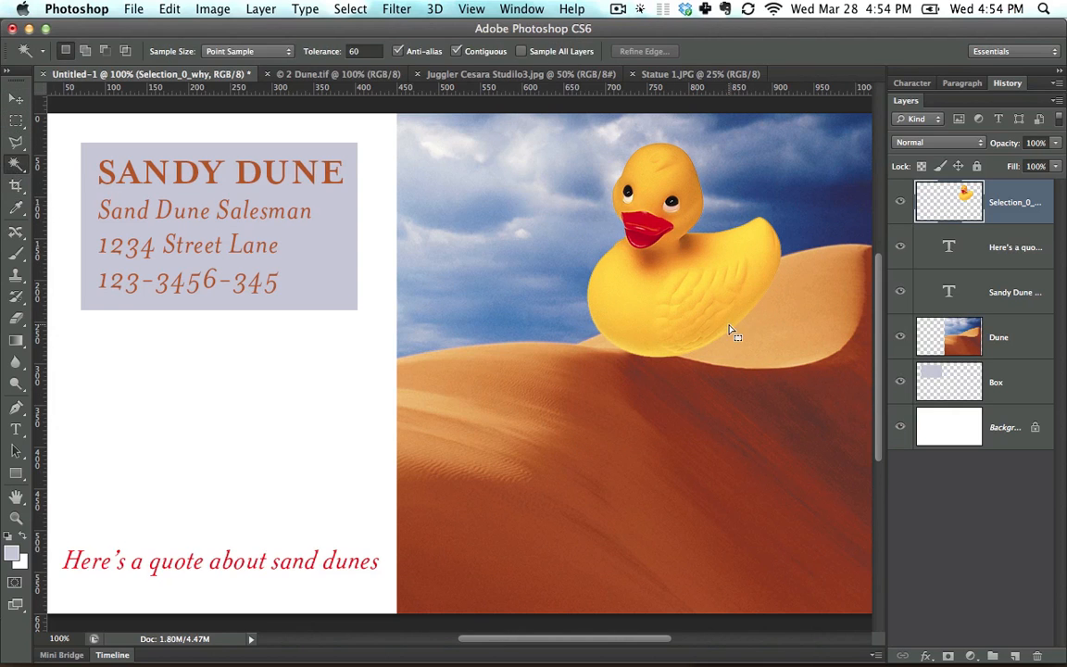
click(732, 331)
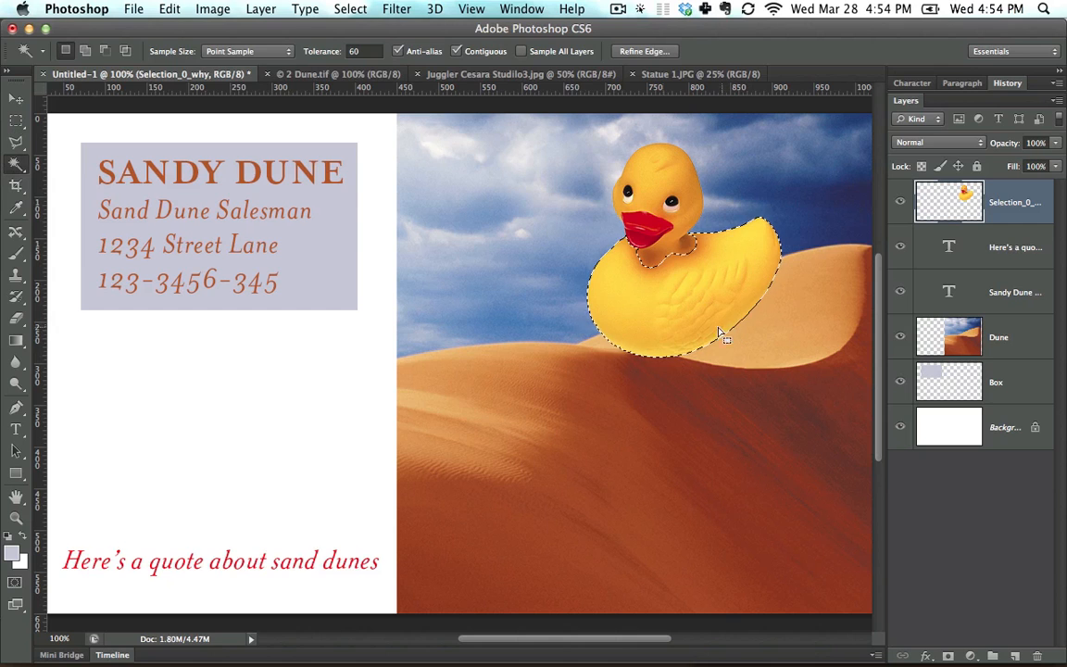
click(14, 145)
click(16, 163)
key(super+d)
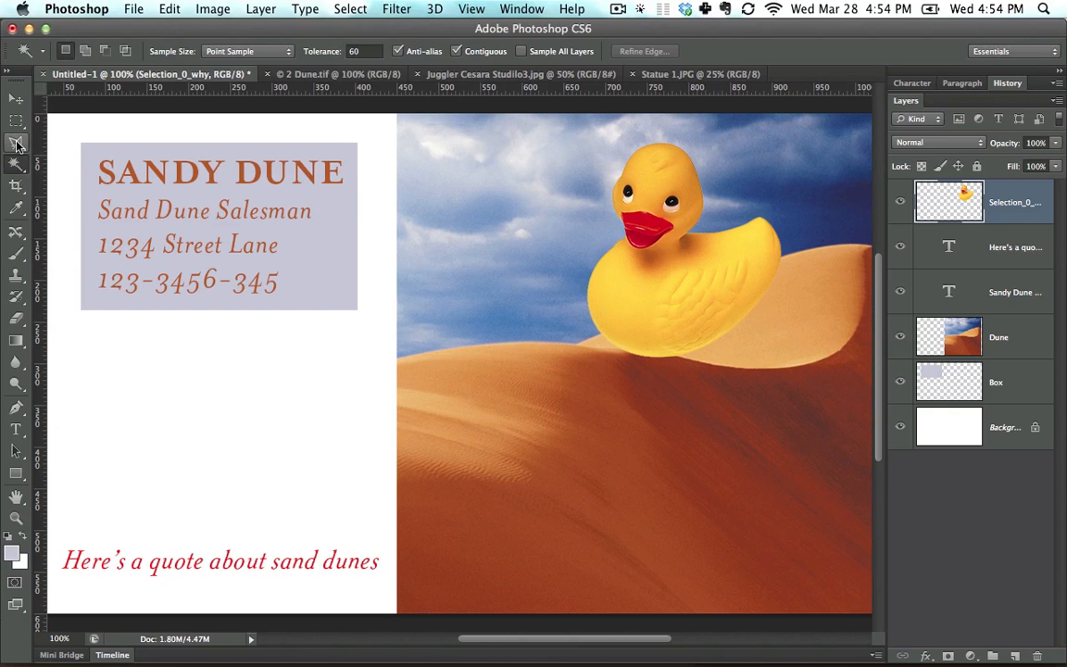